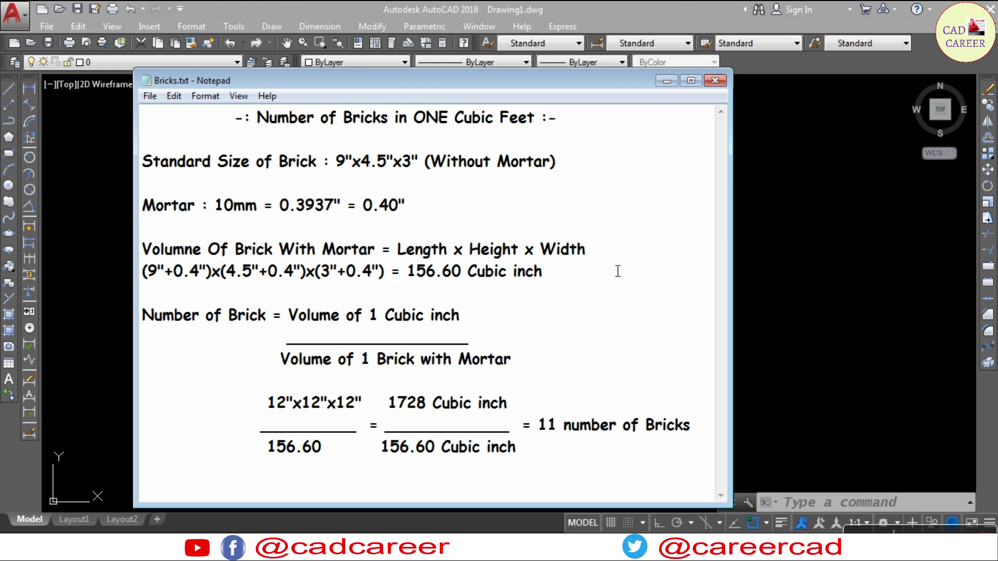
- Set the brick notes aside and inspect the R.L, P.L and G.L front elevation beside the plain plan
left_click(667, 81)
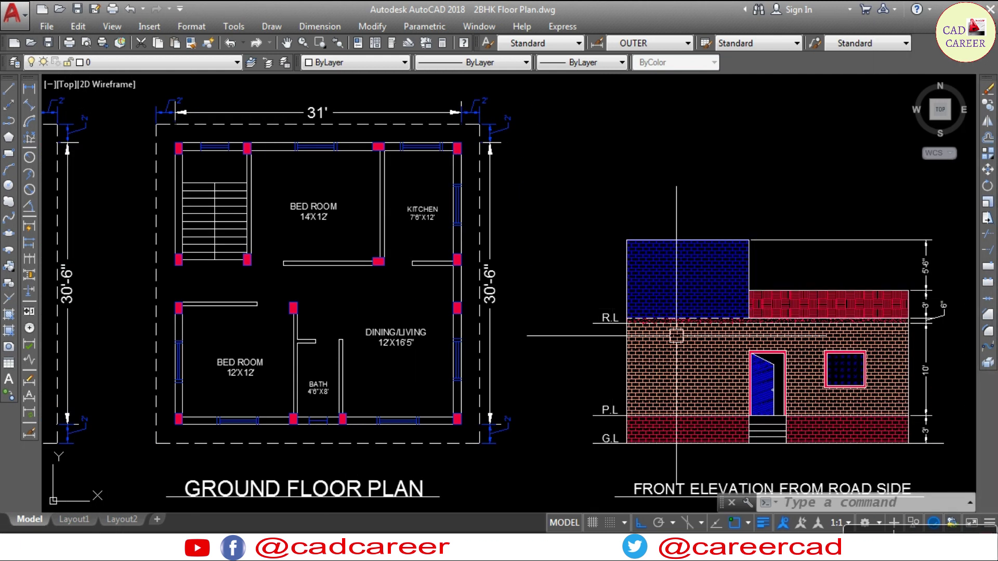
middle_click_drag(693, 356, 352, 295)
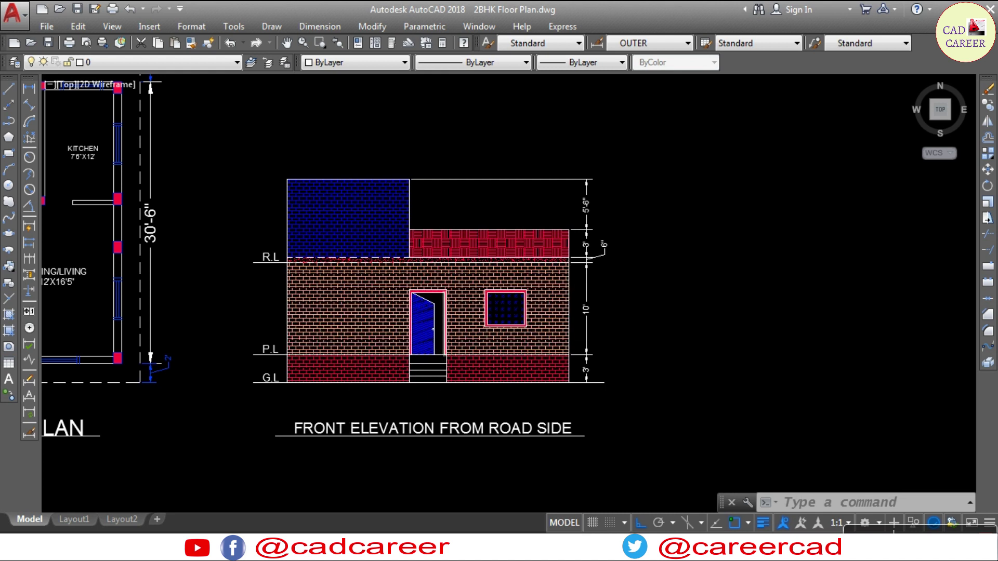
scroll(353, 295, "up", 3)
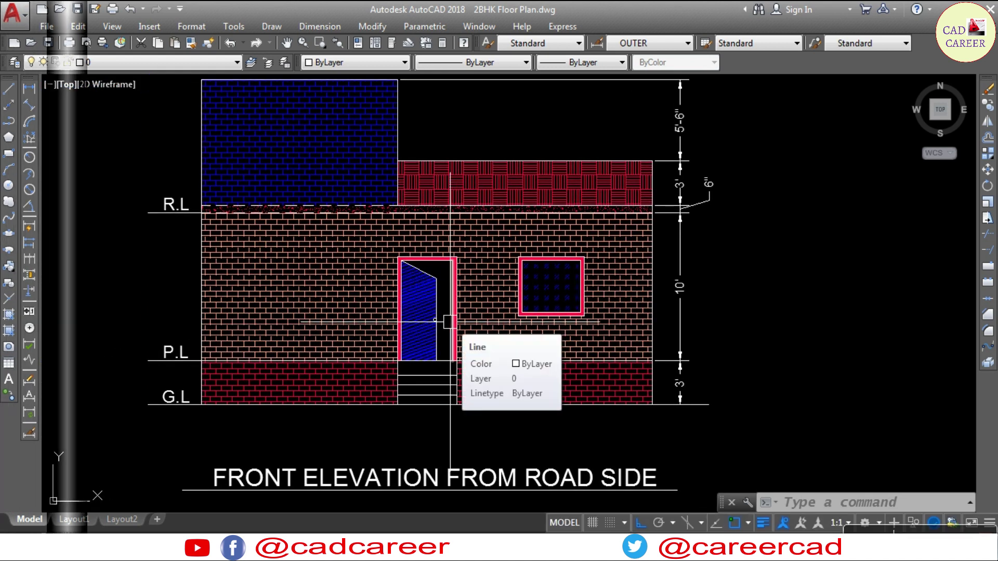
scroll(652, 359, "down", 5)
scroll(197, 271, "up", 3)
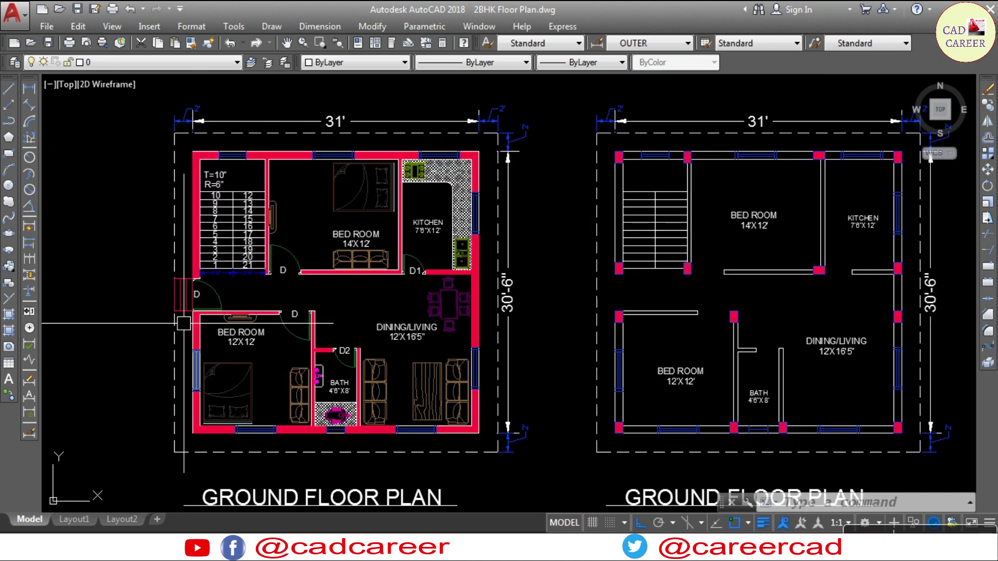
scroll(179, 312, "down", 5)
scroll(426, 331, "up", 5)
scroll(410, 323, "up", 1)
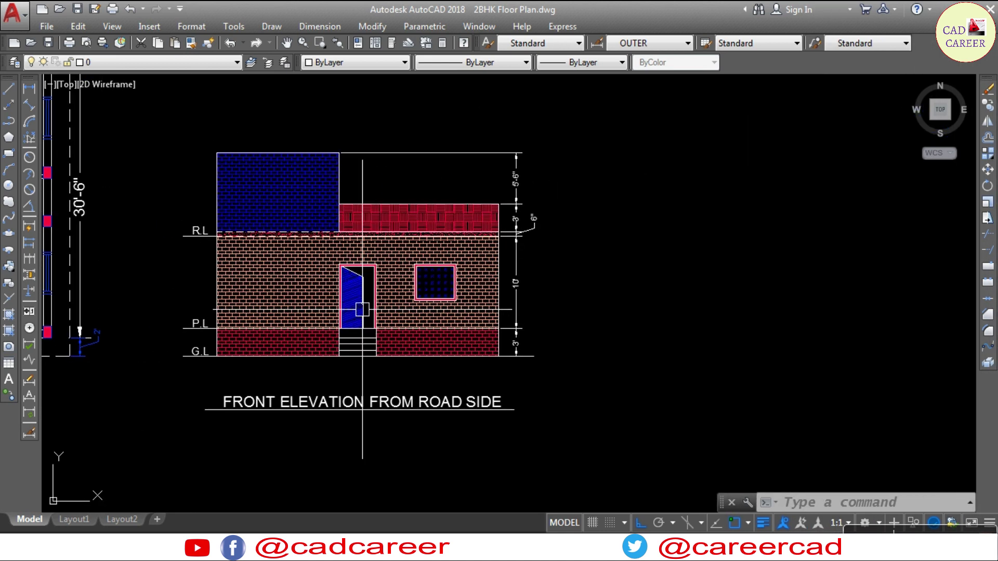
scroll(367, 312, "up", 3)
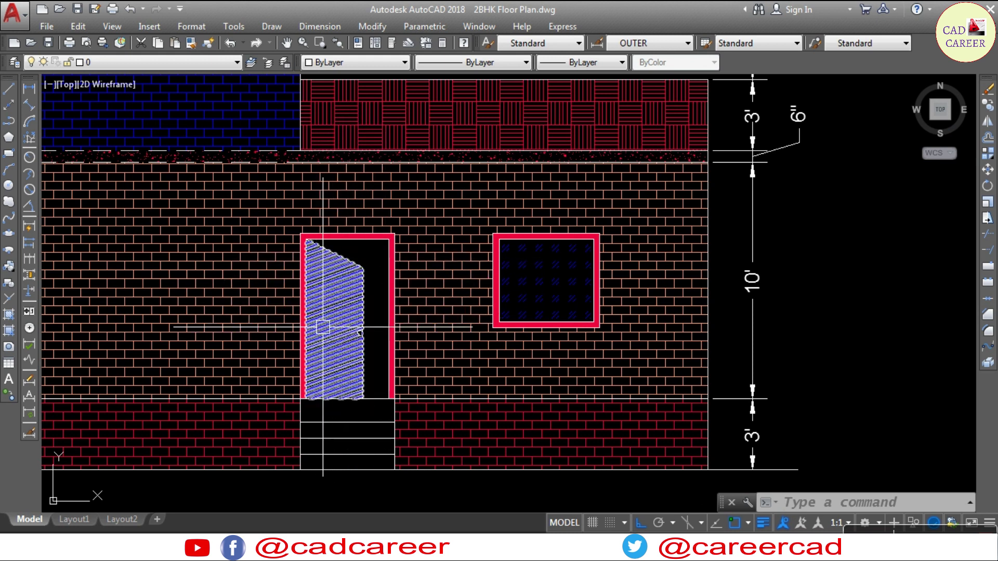
middle_click_drag(475, 290, 342, 290)
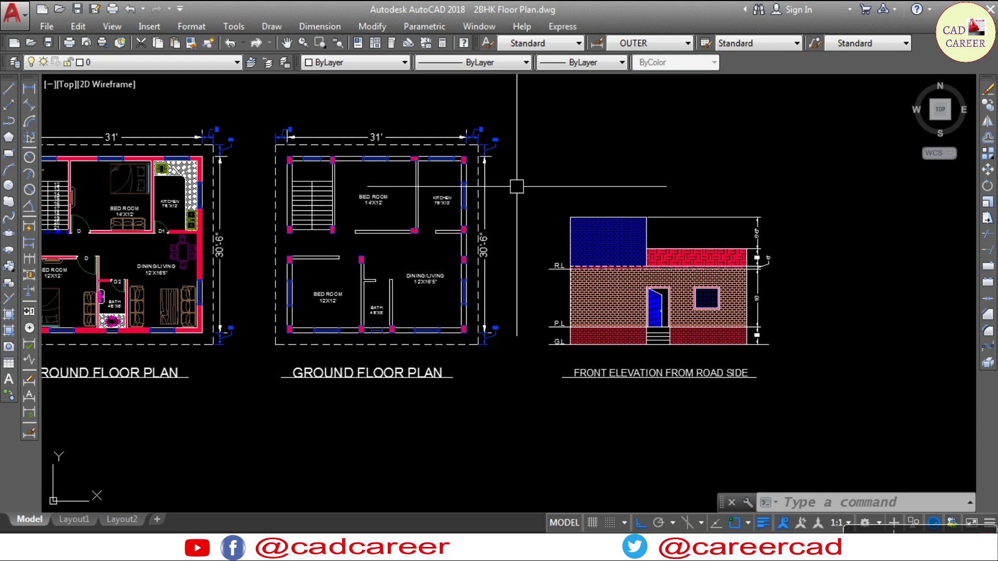
- Make Red the current colour and draw a rectangle over the top wall between the first two columns
left_click(404, 62)
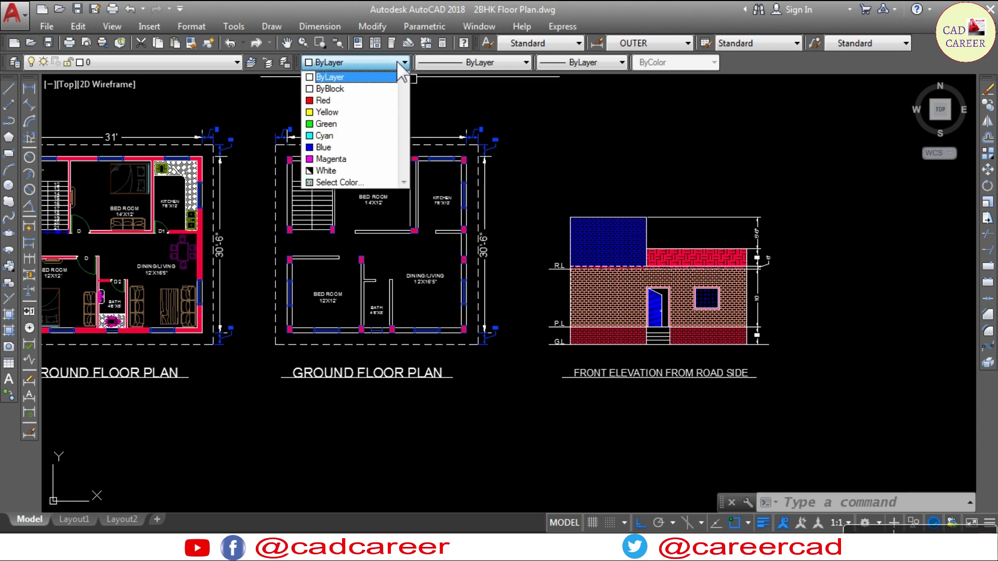
left_click(382, 100)
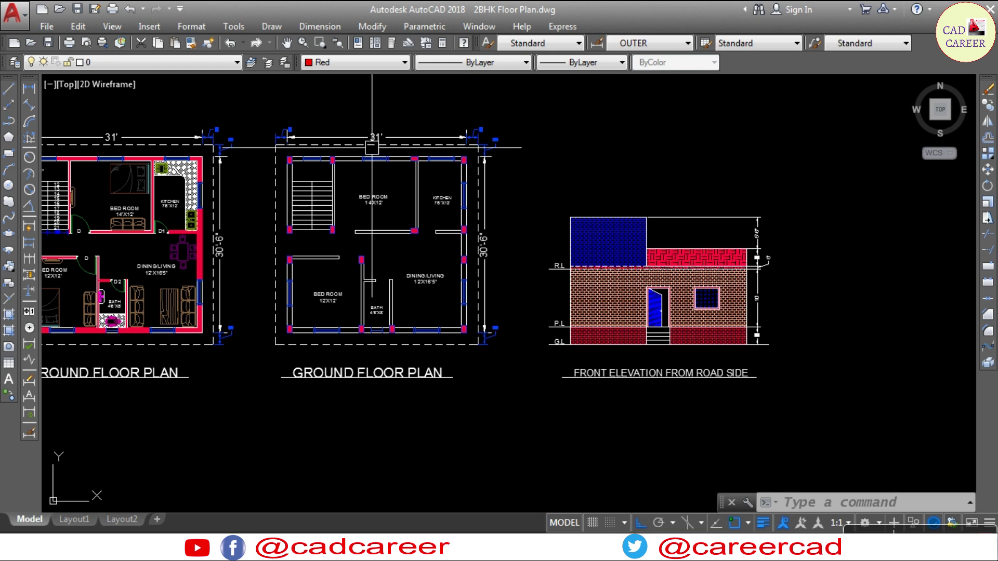
left_click(9, 155)
scroll(294, 145, "up", 2)
scroll(295, 146, "up", 6)
middle_click_drag(304, 221, 248, 200)
left_click(219, 202)
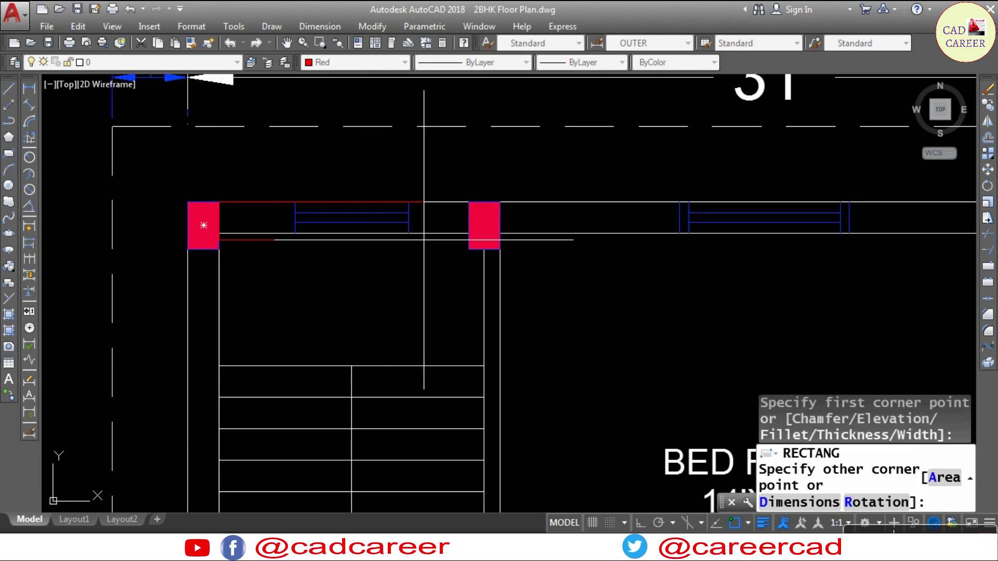
left_click(469, 233)
scroll(261, 216, "down", 3)
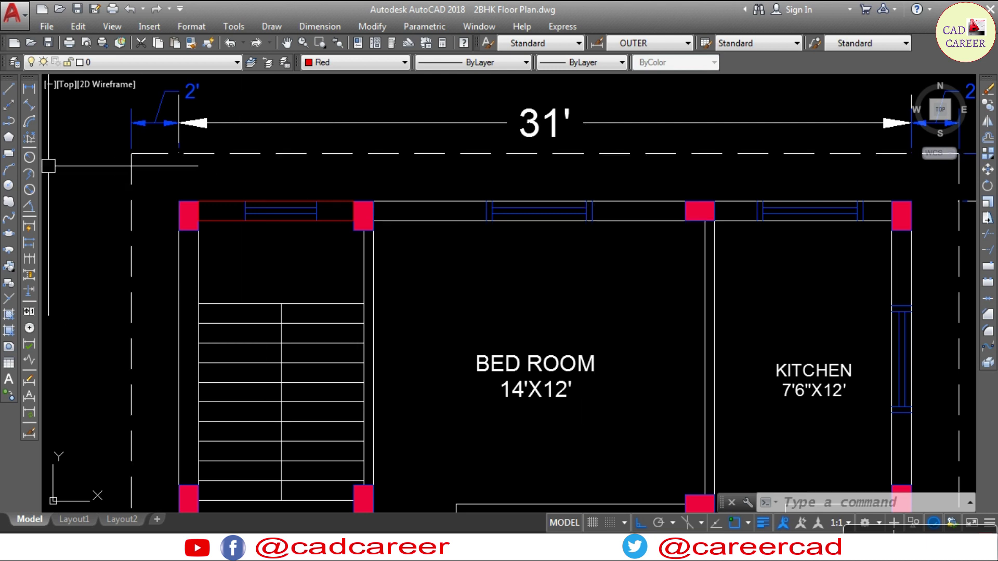
- Draw a red rectangle along the top wall from the left pillar to the far column
left_click(9, 154)
scroll(422, 231, "up", 4)
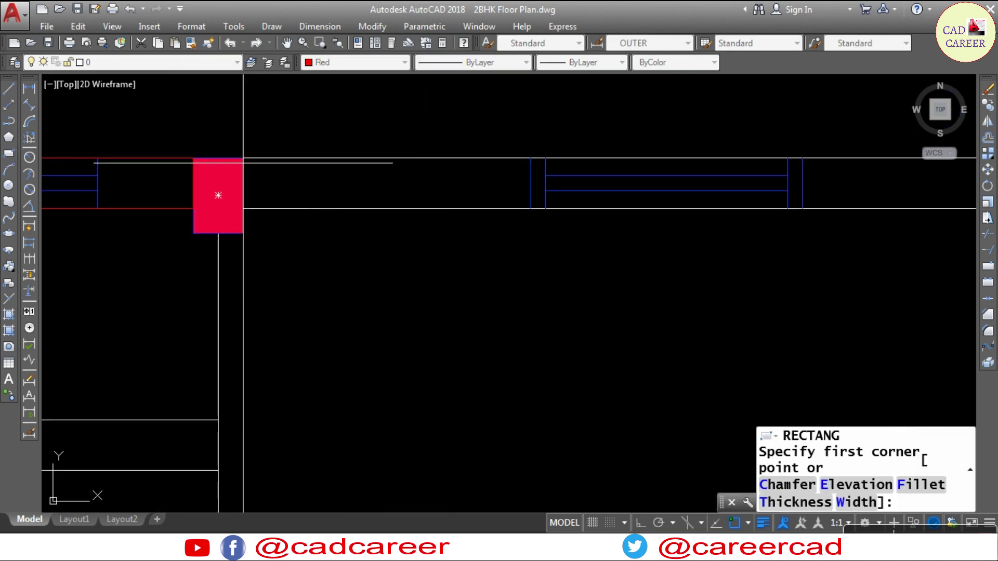
left_click(221, 176)
scroll(208, 183, "down", 2)
left_click(728, 196)
mouse_move(720, 196)
middle_mouse_down()
mouse_move(644, 232)
mouse_move(178, 214)
middle_mouse_up()
key("Return")
left_click(190, 210)
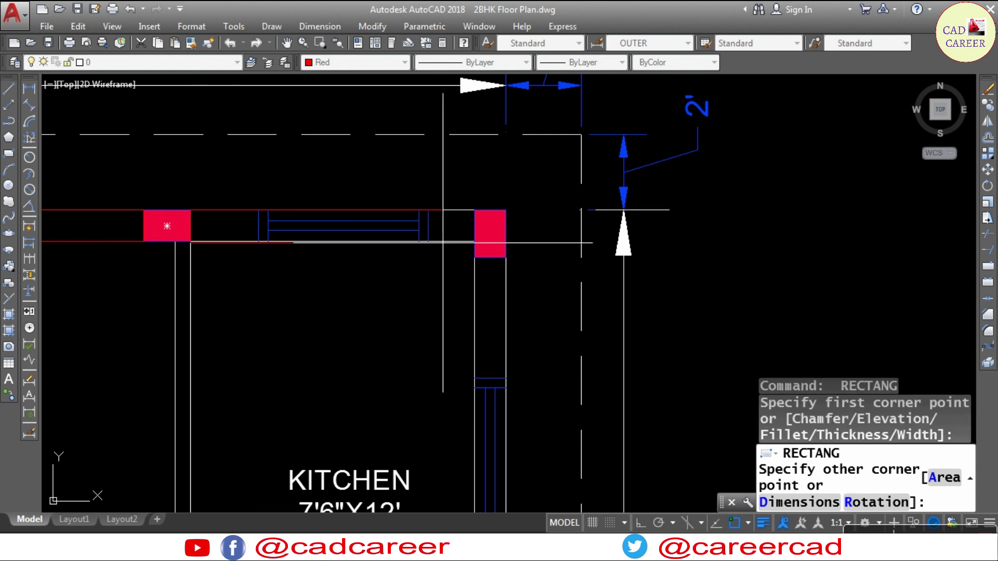
scroll(369, 280, "down", 5)
scroll(468, 312, "up", 5)
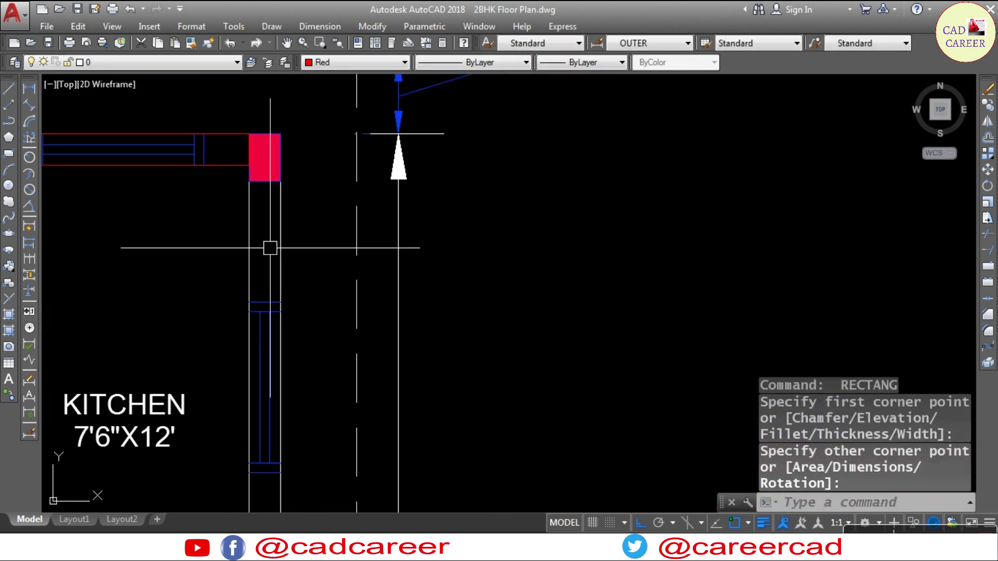
- Outline the kitchen's right wall segments between its upper and lower pillars
key("Return")
left_click(281, 181)
scroll(280, 181, "down", 4)
scroll(276, 350, "up", 4)
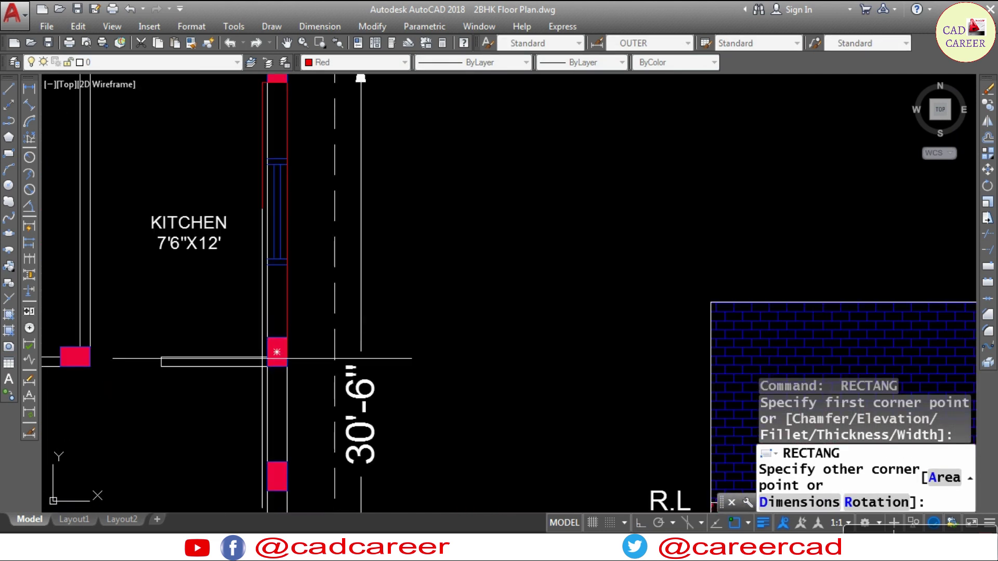
scroll(267, 360, "up", 2)
left_click(267, 360)
scroll(267, 289, "down", 3)
scroll(282, 305, "up", 2)
scroll(296, 177, "up", 3)
key("Return")
left_click(299, 151)
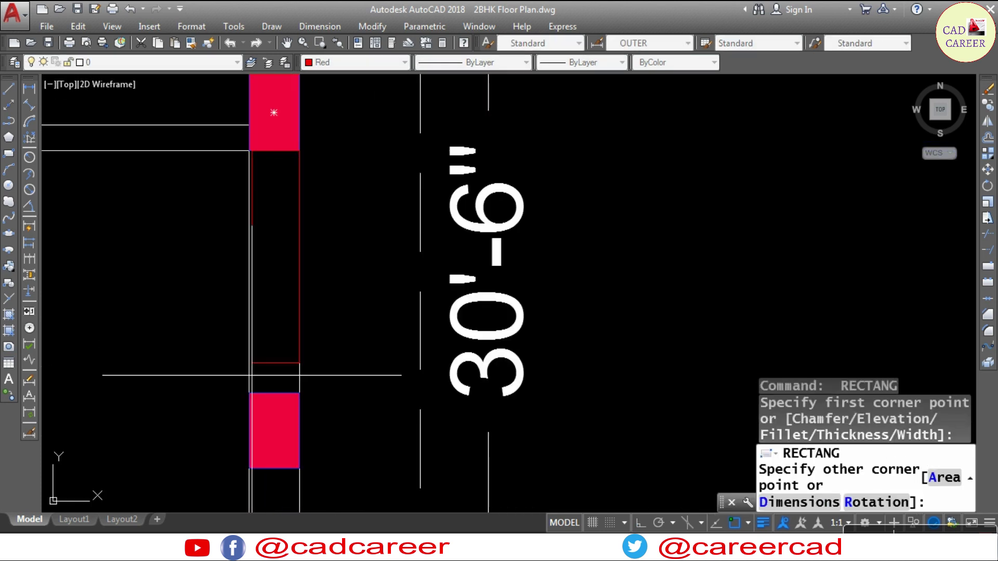
scroll(266, 143, "down", 3)
scroll(276, 208, "up", 2)
left_click(296, 267)
- Add rectangles for the next pillar-to-column segments and the tall wall below
key("Return")
left_click(292, 250)
scroll(281, 361, "down", 3)
scroll(318, 338, "up", 4)
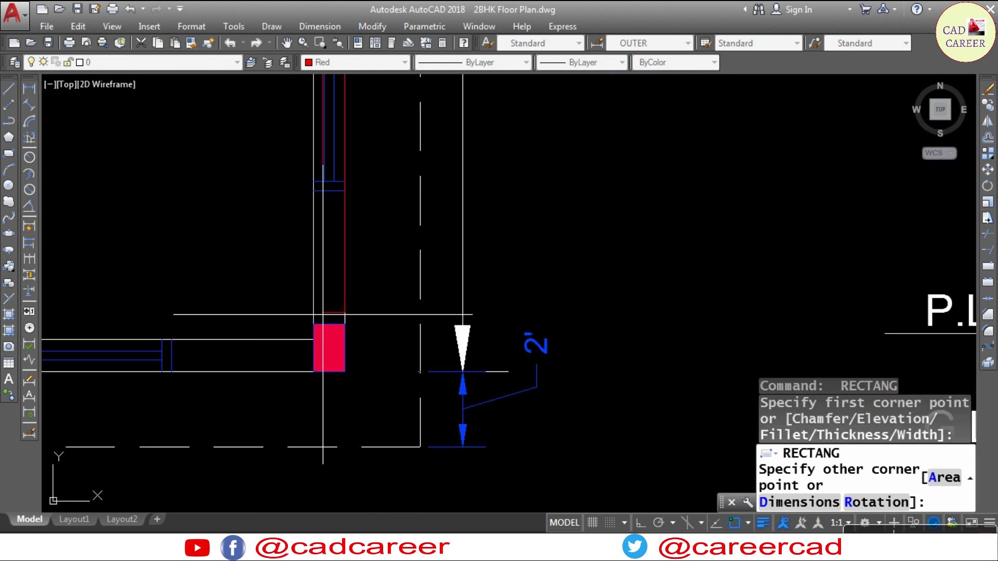
left_click(313, 324)
key("Return")
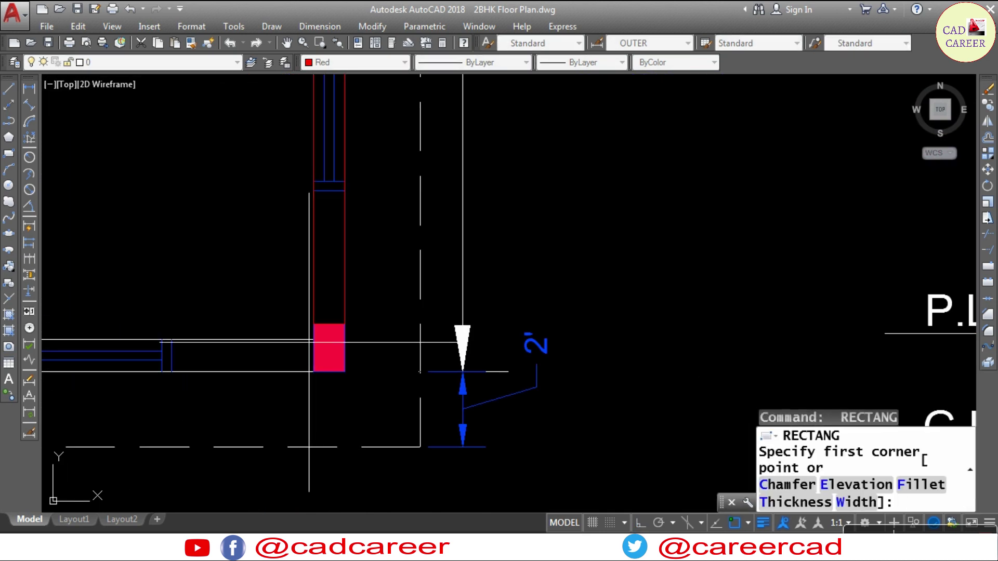
left_click(344, 341)
scroll(330, 343, "down", 3)
scroll(325, 342, "down", 2)
left_click(269, 330)
key("Return")
left_click(255, 285)
middle_click_drag(250, 222, 270, 430)
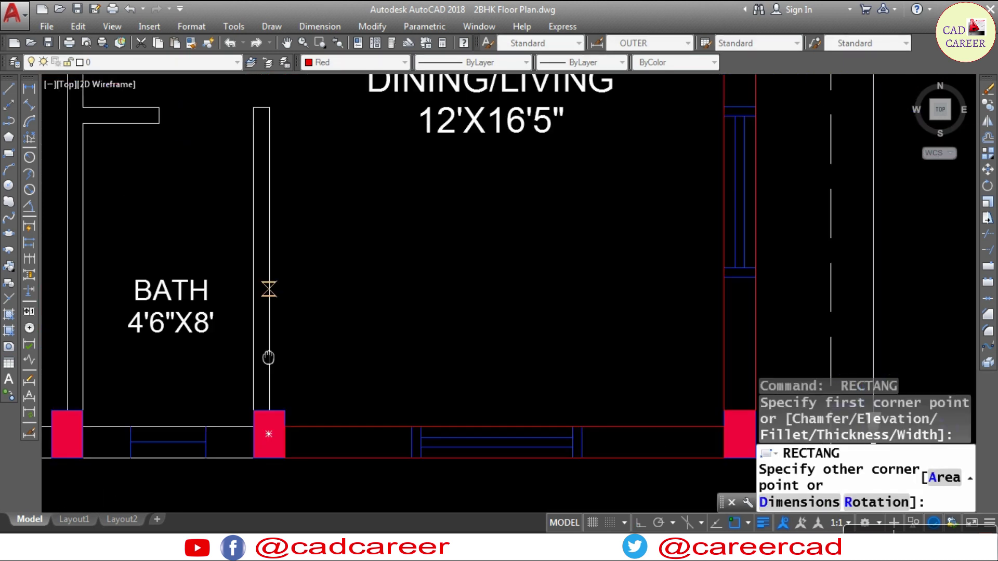
left_click(261, 187)
- Outline the bath wall and the wall running up to the pink column
middle_click_drag(237, 218, 341, 76)
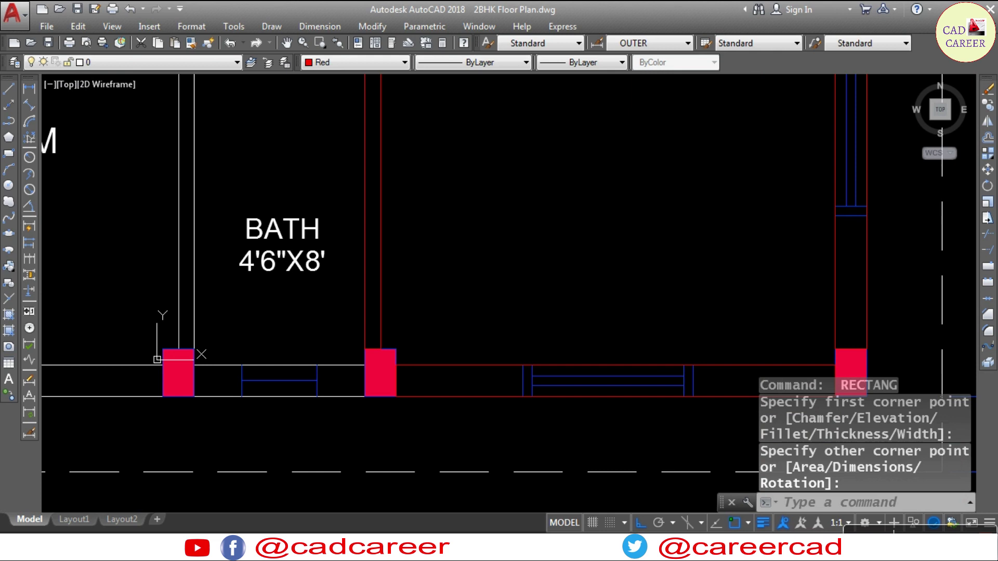
key("Return")
left_click(365, 365)
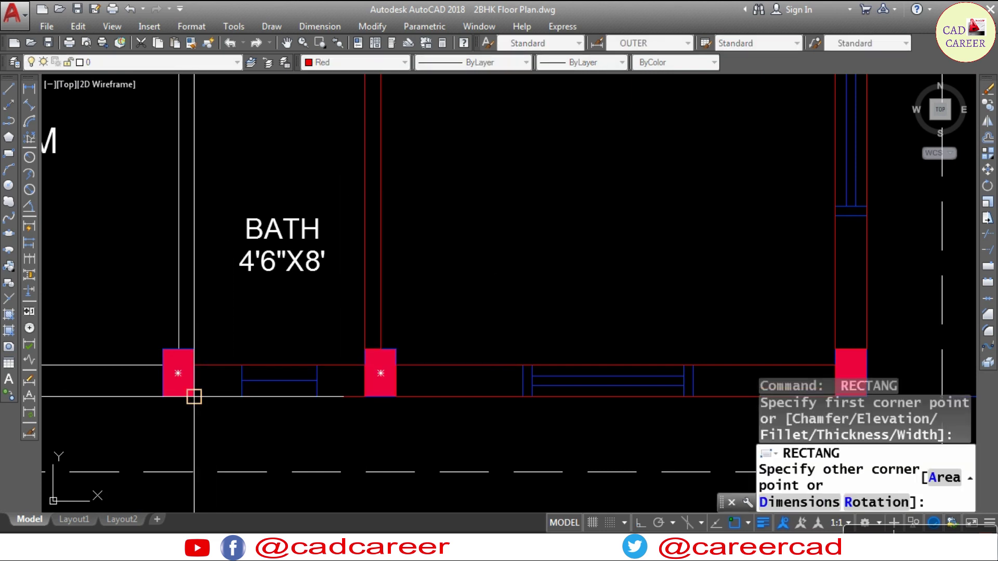
left_click(194, 397)
scroll(194, 346, "up", 4)
key("Return")
left_click(209, 374)
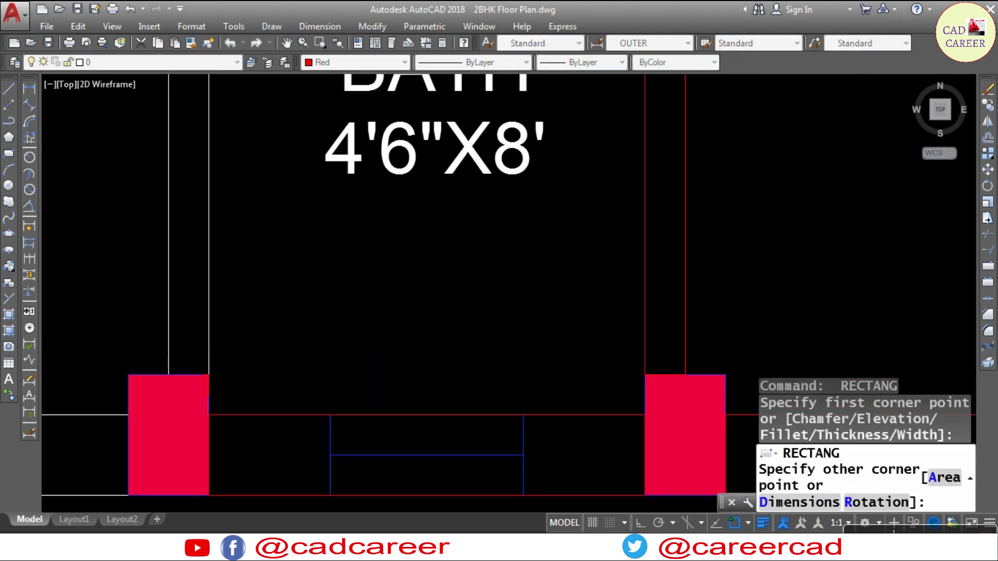
scroll(209, 375, "down", 5)
scroll(190, 208, "up", 5)
scroll(232, 414, "up", 2)
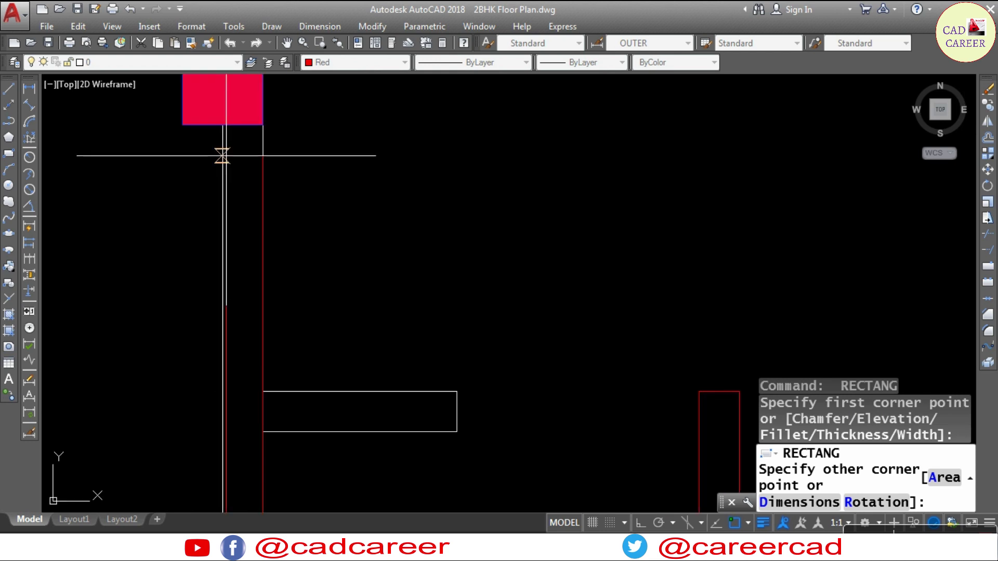
left_click(223, 124)
scroll(200, 107, "down", 2)
- Trace the short dining-side wall and the bottom wall segments between columns
key("Return")
left_click(240, 306)
middle_click_drag(447, 292, 312, 289)
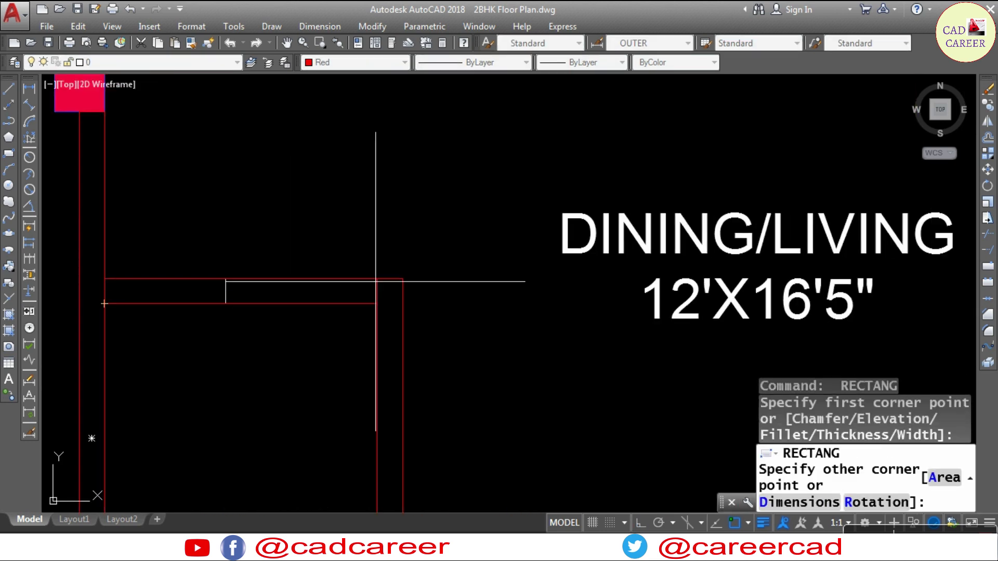
left_click(383, 280)
scroll(383, 281, "down", 3)
scroll(389, 278, "up", 4)
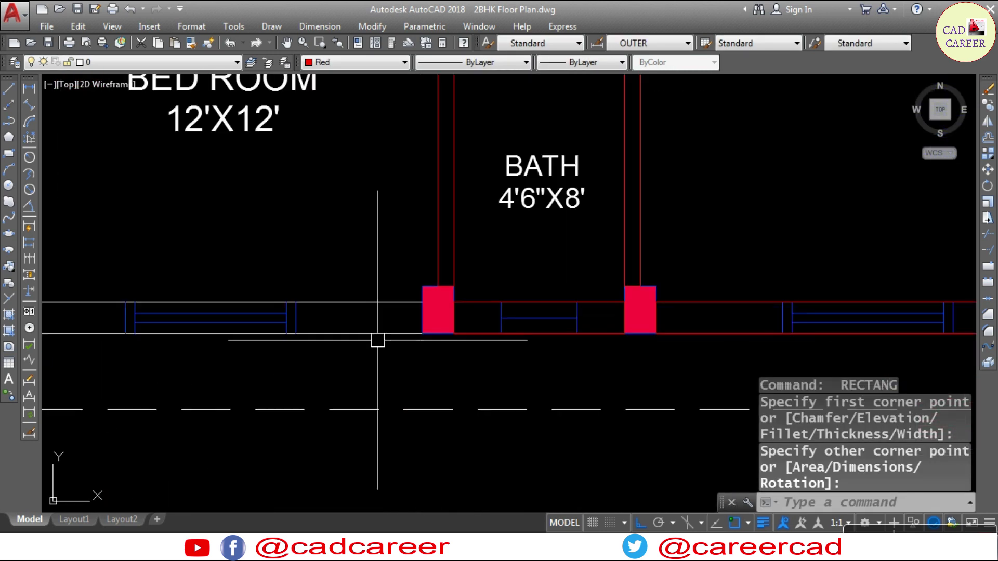
key("Return")
left_click(438, 308)
middle_click_drag(208, 311, 401, 328)
left_click(182, 344)
key("Return")
left_click(164, 325)
scroll(179, 300, "down", 2)
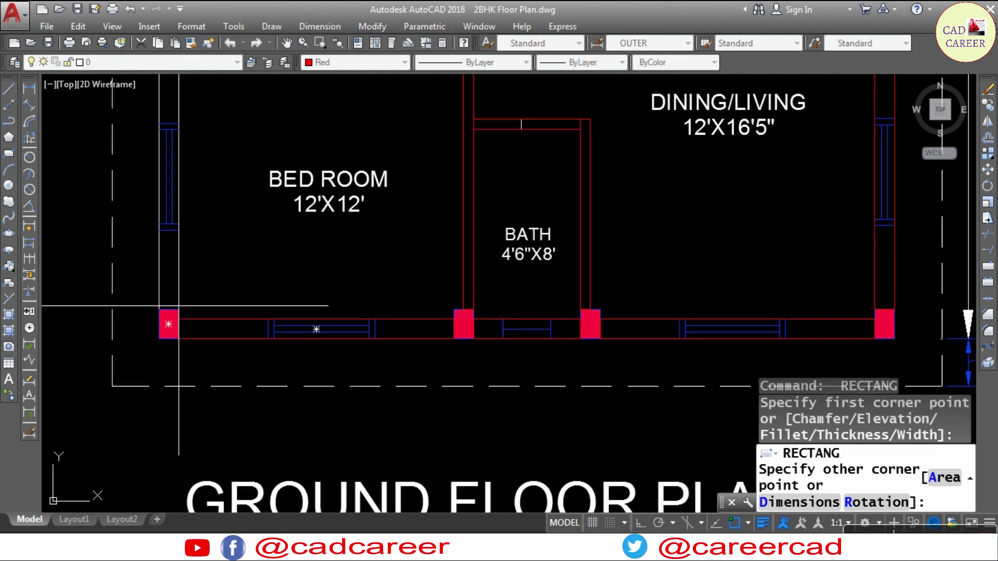
middle_click_drag(174, 156, 156, 301)
scroll(158, 289, "up", 4)
left_click(156, 269)
- Outline the long wall to the right column, the left wall and the staircase wall
key("Return")
left_click(206, 216)
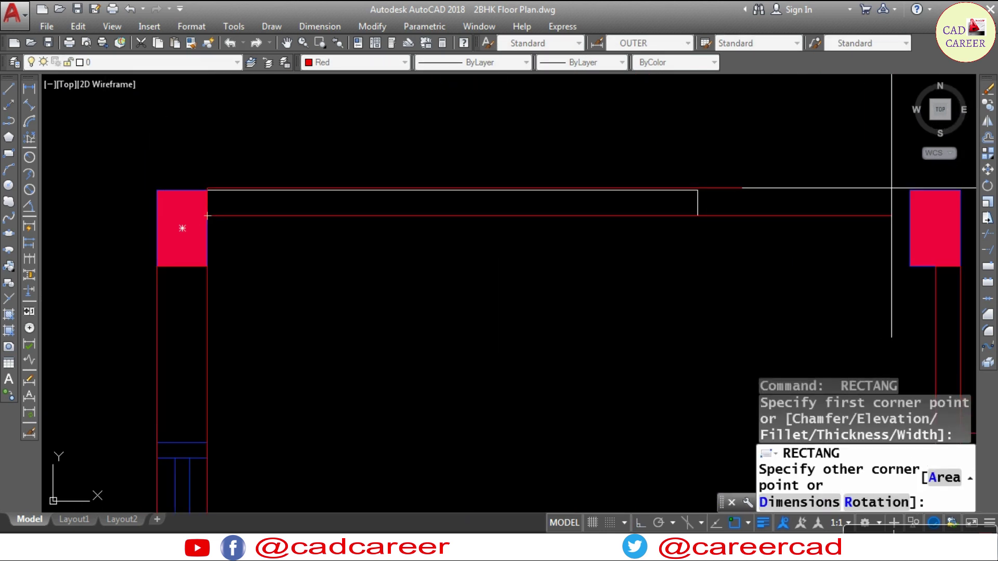
left_click(910, 191)
scroll(207, 283, "down", 3)
middle_click_drag(196, 213, 201, 244)
scroll(207, 251, "up", 2)
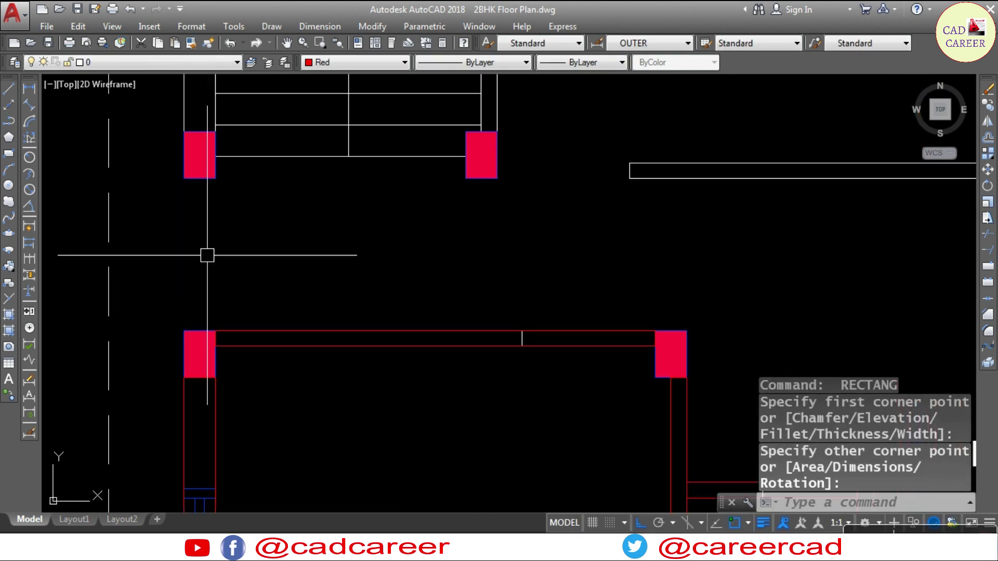
key("Return")
left_click(196, 167)
left_click(212, 323)
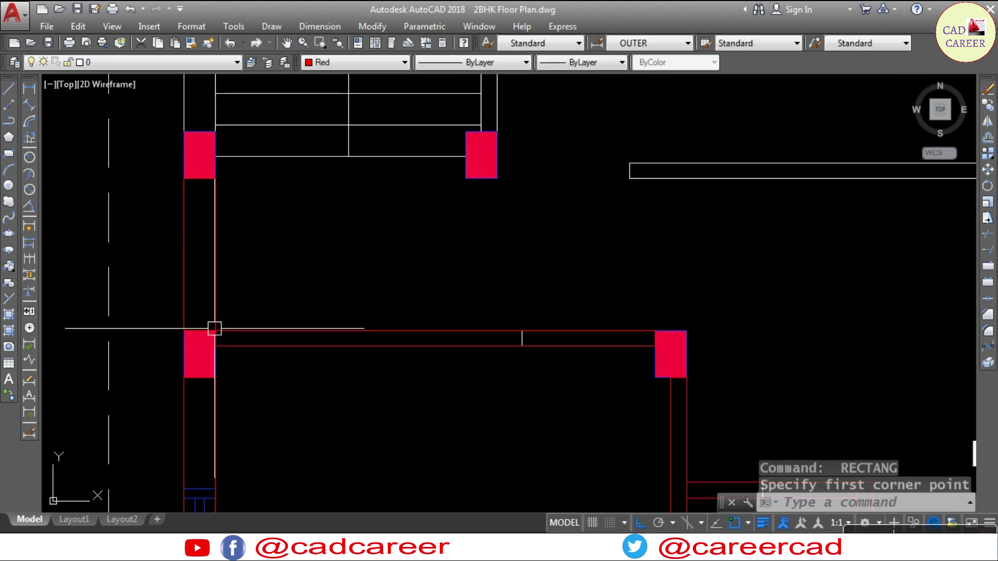
middle_click_drag(214, 327, 223, 401)
key("Return")
left_click(214, 308)
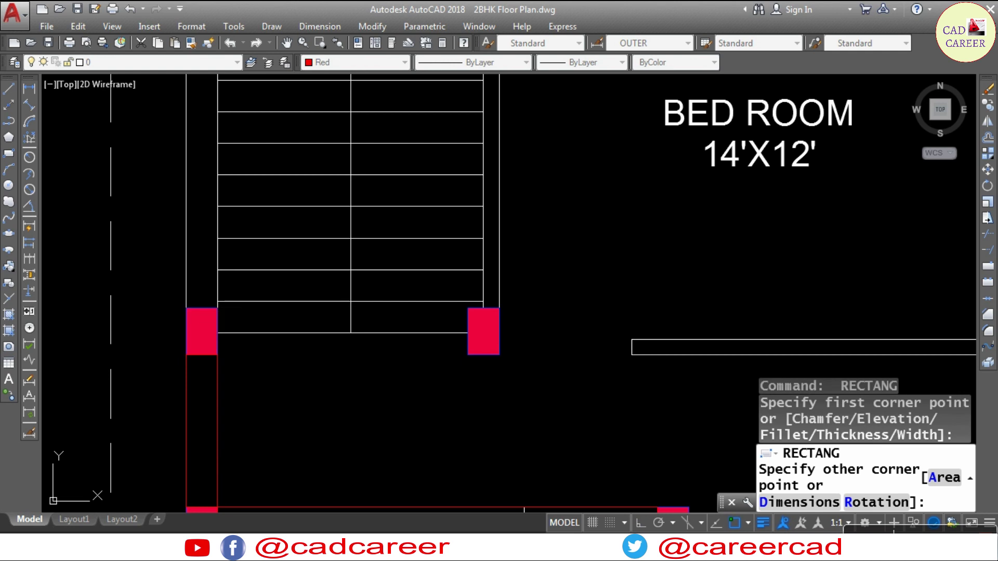
middle_click_drag(210, 245, 211, 448)
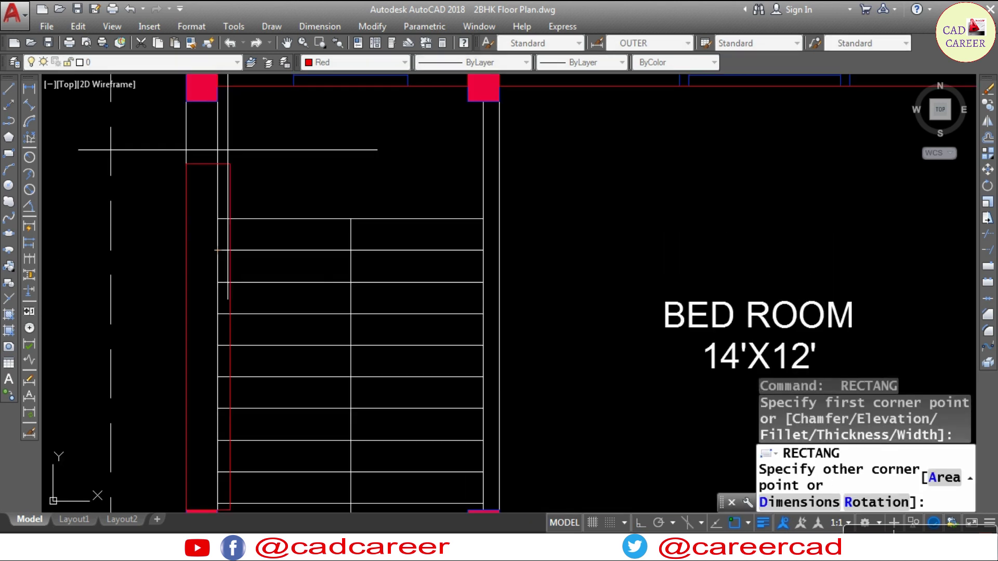
left_click(216, 100)
scroll(214, 143, "down", 2)
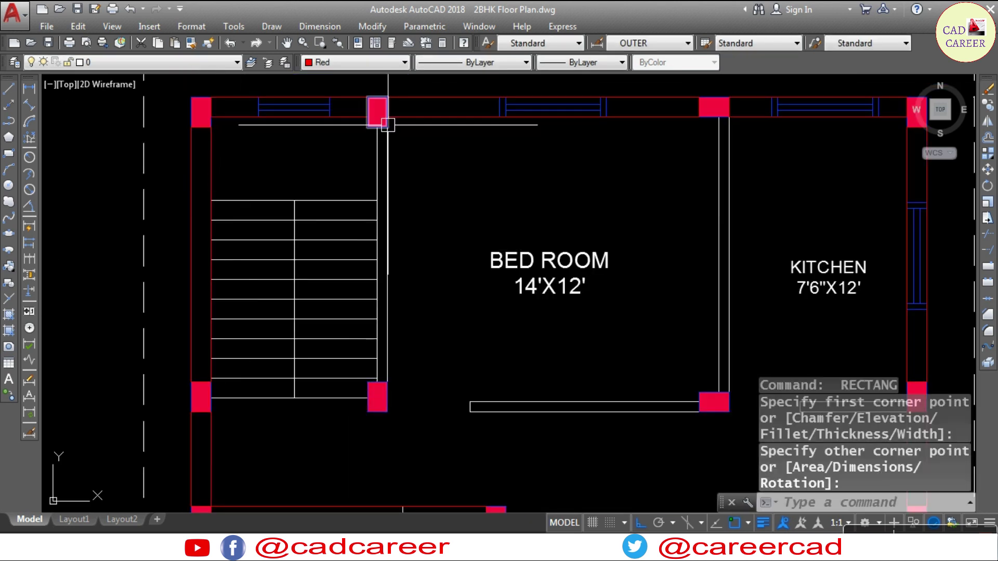
- Add rectangles over the wall segments between the next pair of columns
key("Return")
scroll(390, 126, "up", 4)
left_click(356, 130)
scroll(358, 149, "down", 4)
scroll(301, 290, "up", 4)
left_click(303, 290)
scroll(303, 290, "down", 4)
scroll(484, 291, "up", 2)
scroll(483, 281, "up", 2)
key("Return")
left_click(457, 271)
scroll(457, 272, "down", 4)
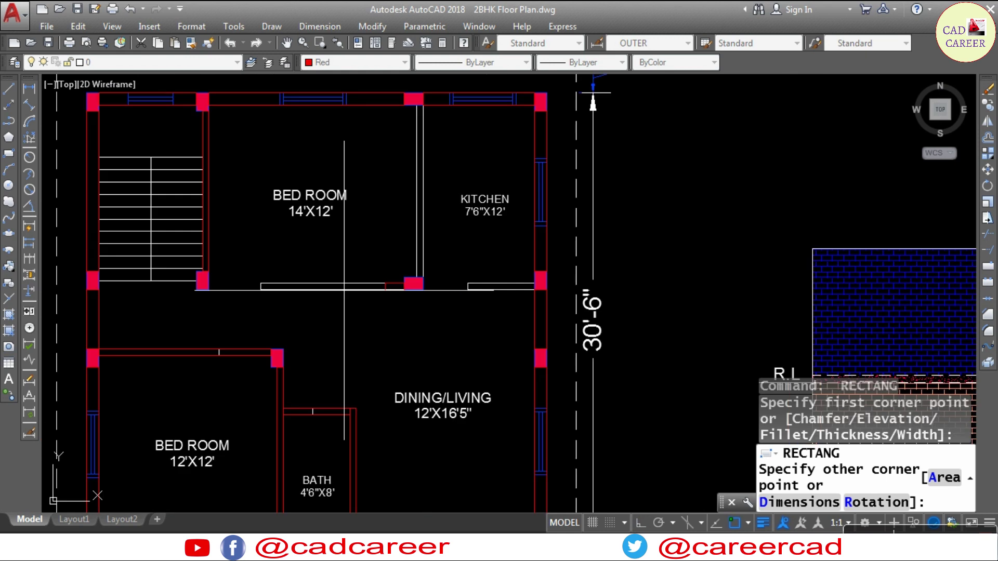
scroll(226, 291, "up", 4)
scroll(257, 292, "down", 4)
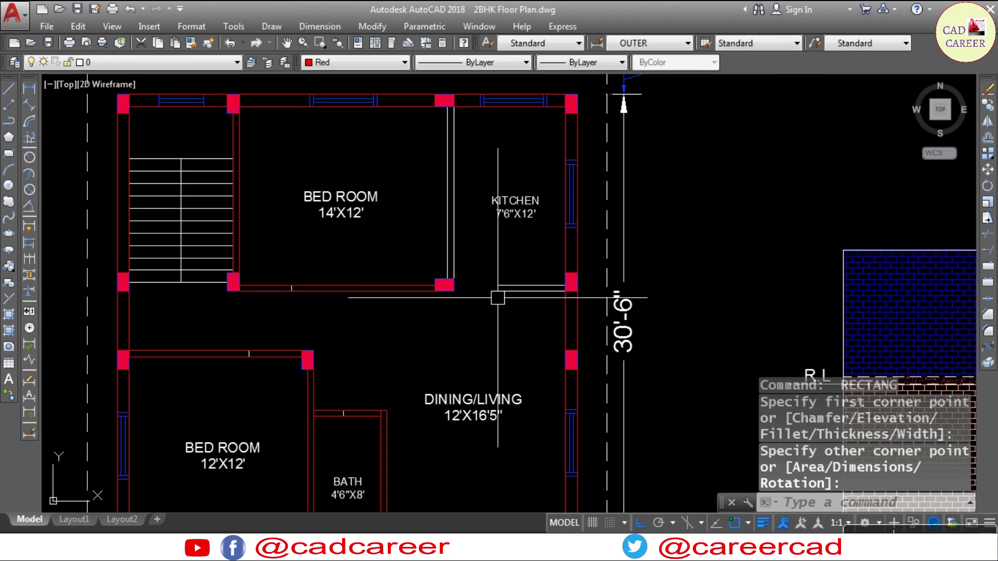
scroll(577, 288, "up", 4)
- Outline the bedroom bottom wall and the kitchen top wall, then view the whole plan
key("Return")
left_click(643, 284)
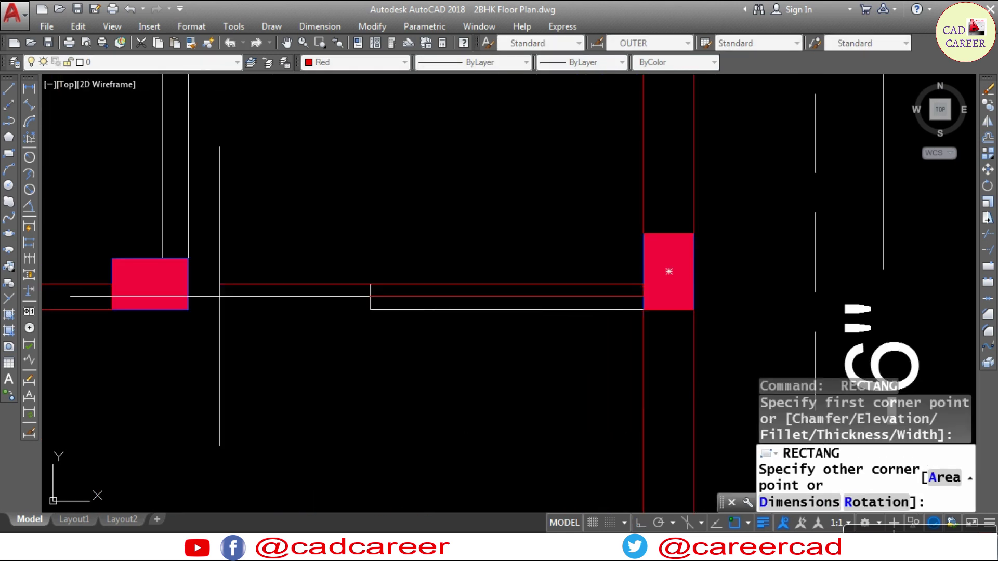
left_click(188, 310)
key("Return")
left_click(188, 259)
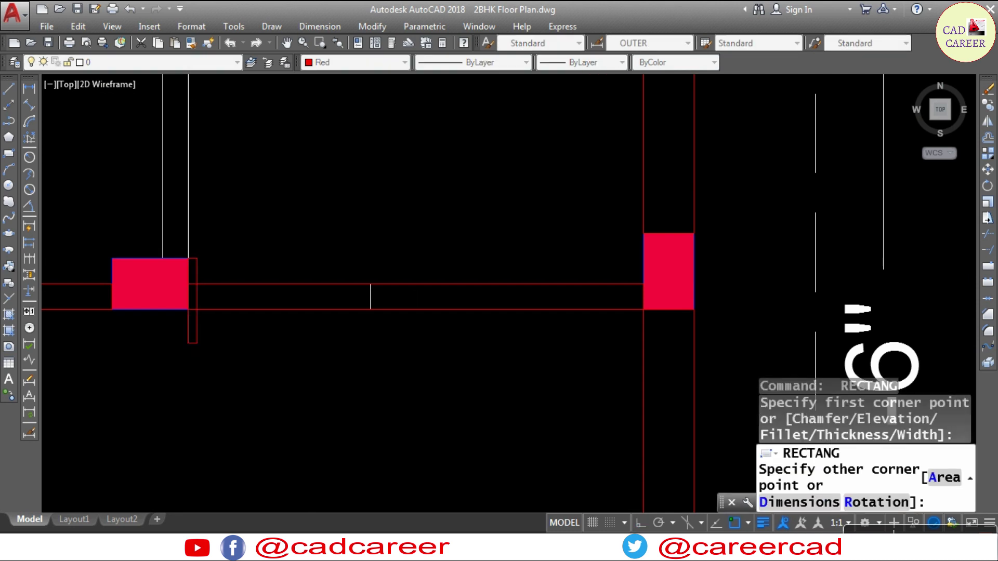
scroll(189, 278, "down", 4)
scroll(196, 161, "up", 4)
left_click(194, 129)
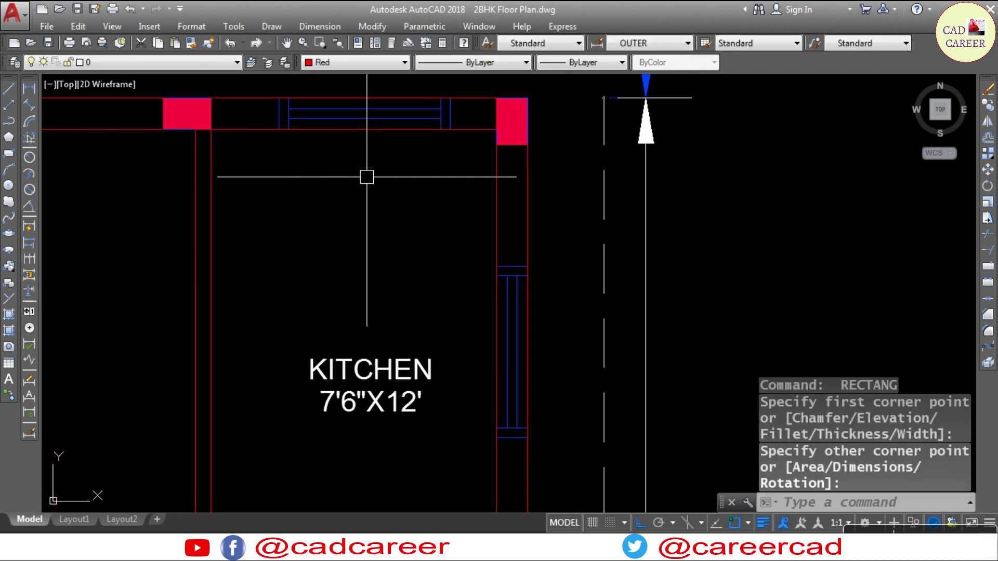
scroll(365, 174, "down", 4)
middle_click_drag(338, 249, 360, 230)
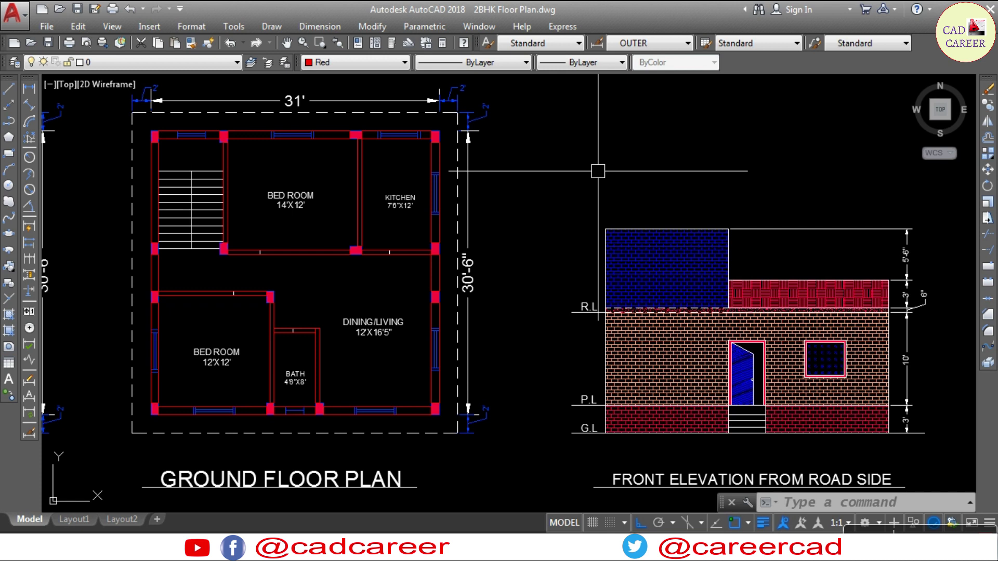
- Start AREA in Add/Object mode and pick the top-left and bedroom top wall rectangles
type("area")
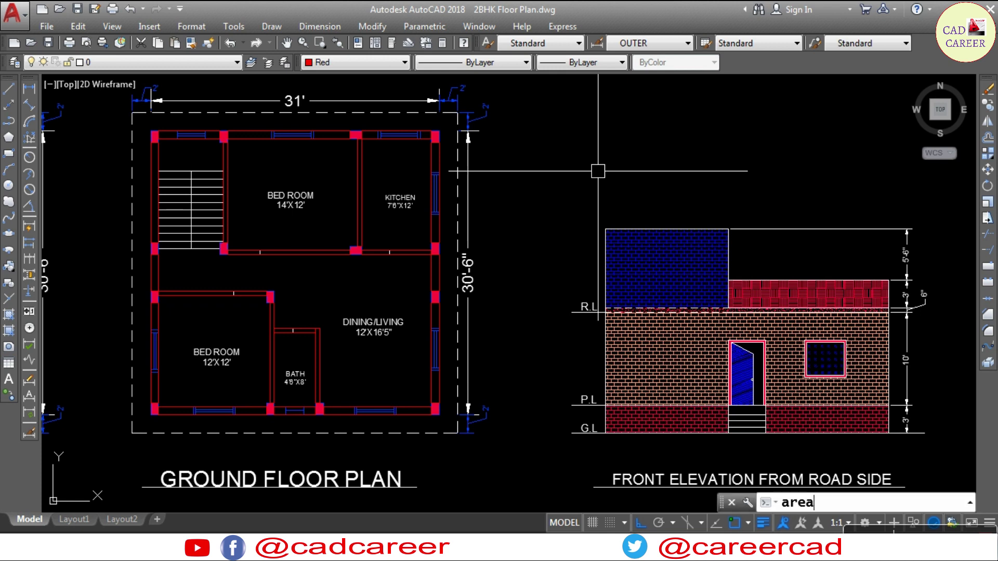
key("Return")
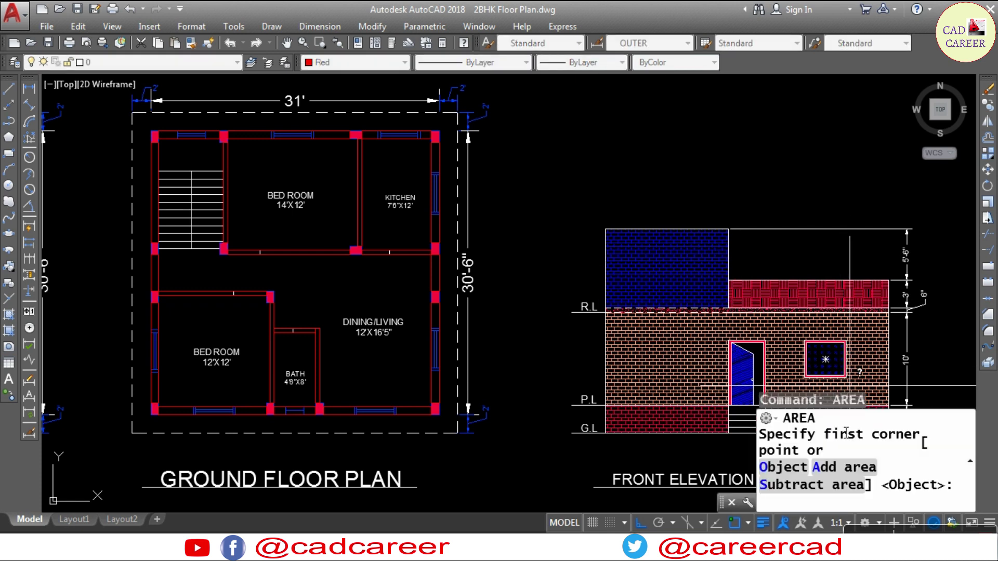
left_click(833, 467)
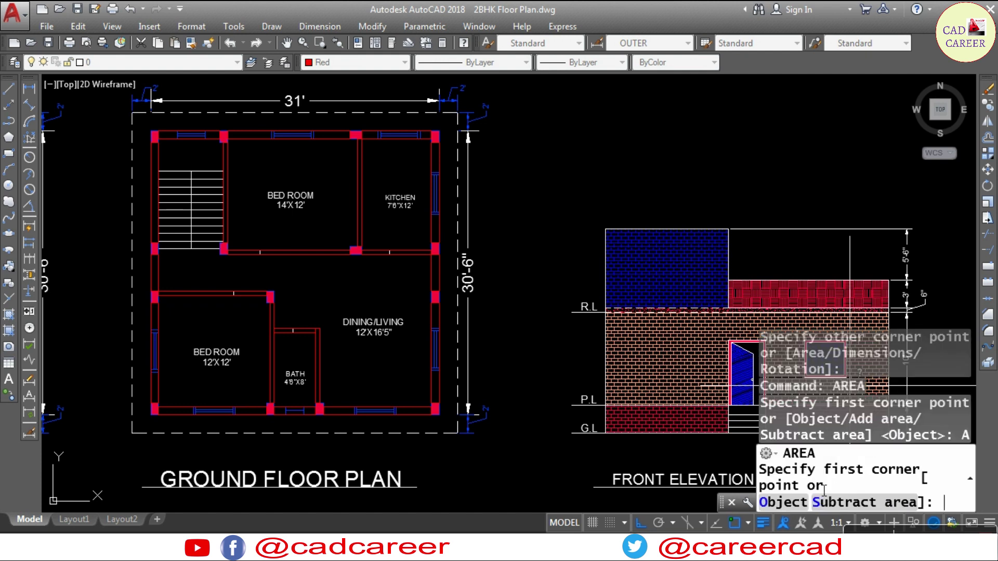
left_click(785, 502)
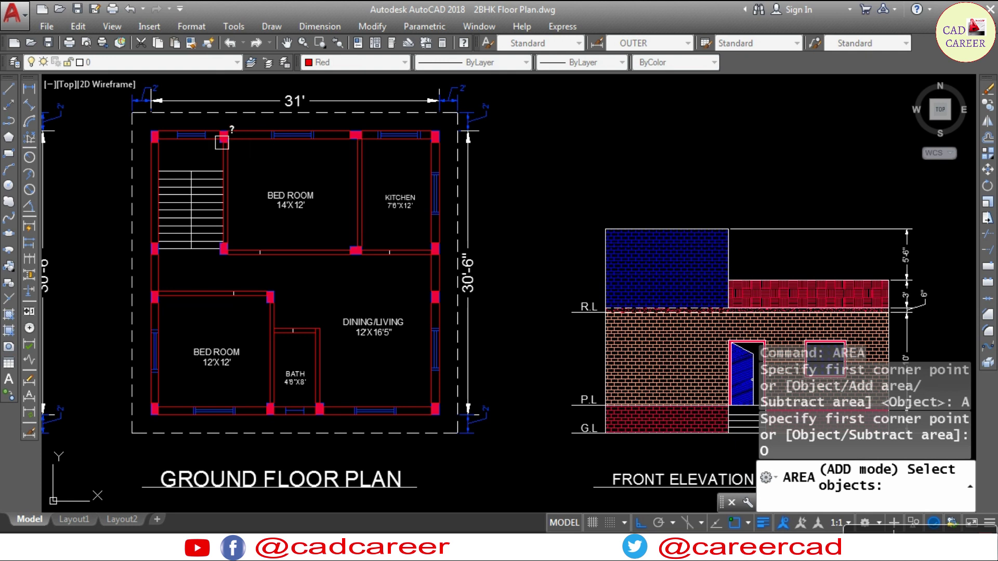
scroll(166, 123, "up", 4)
left_click(180, 144)
left_click(367, 139)
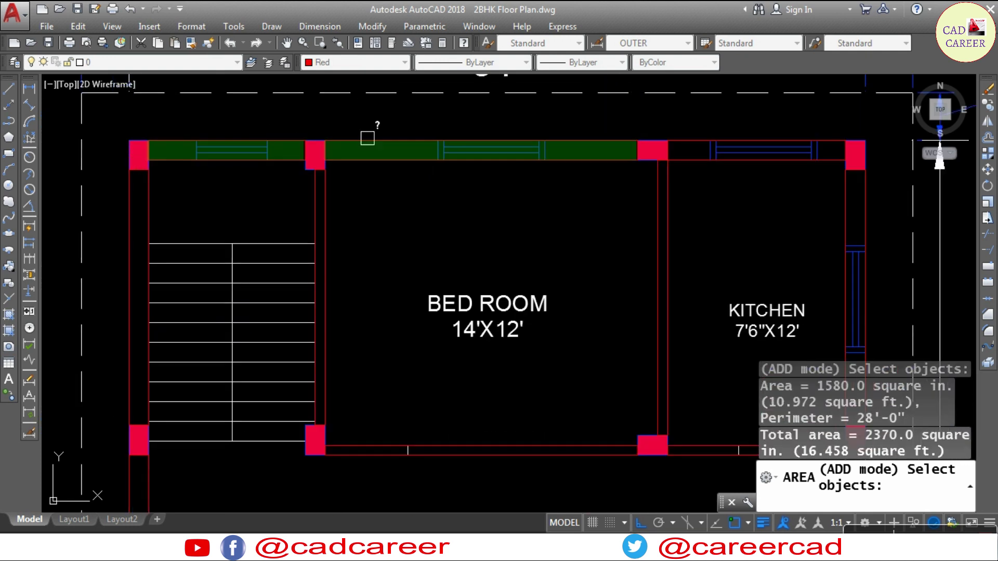
- Add the kitchen top, middle, right and bottom walls and the bedroom bottom wall
scroll(368, 138, "down", 2)
scroll(333, 151, "up", 2)
scroll(468, 156, "up", 2)
left_click(494, 156)
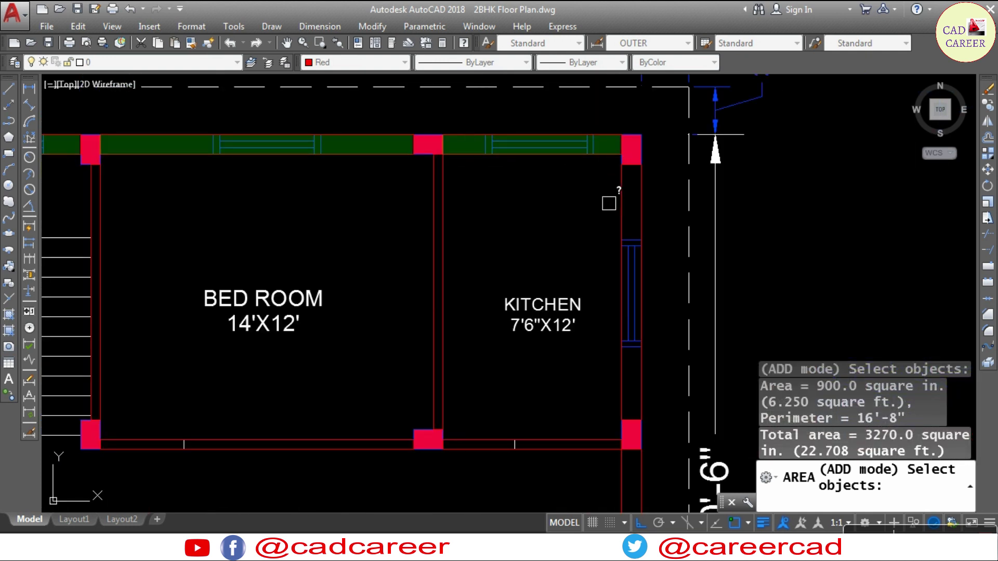
left_click(608, 203)
left_click(447, 222)
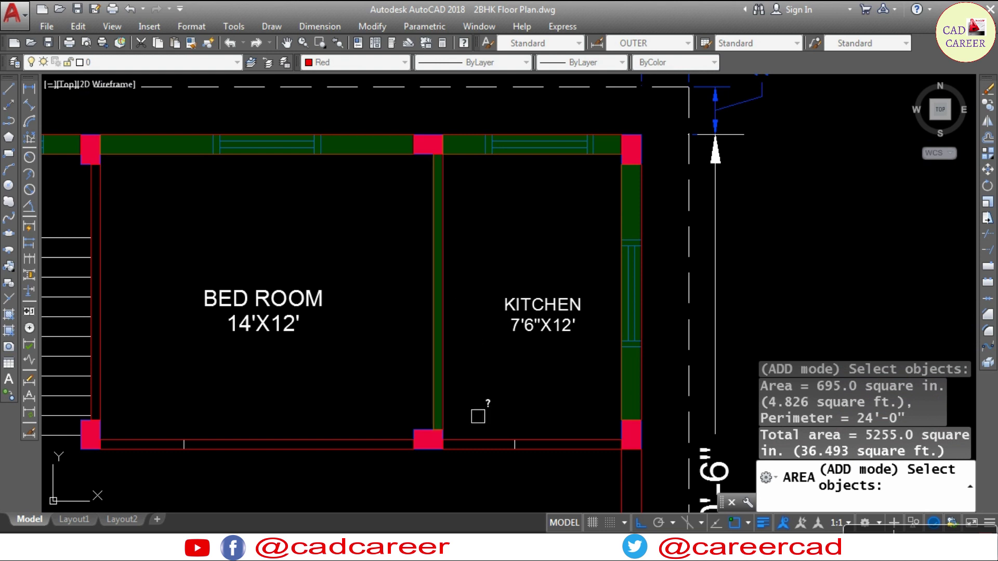
left_click(468, 443)
left_click(353, 443)
- Add the two staircase-side walls and the left wall beside the staircase
middle_click_drag(128, 220, 312, 214)
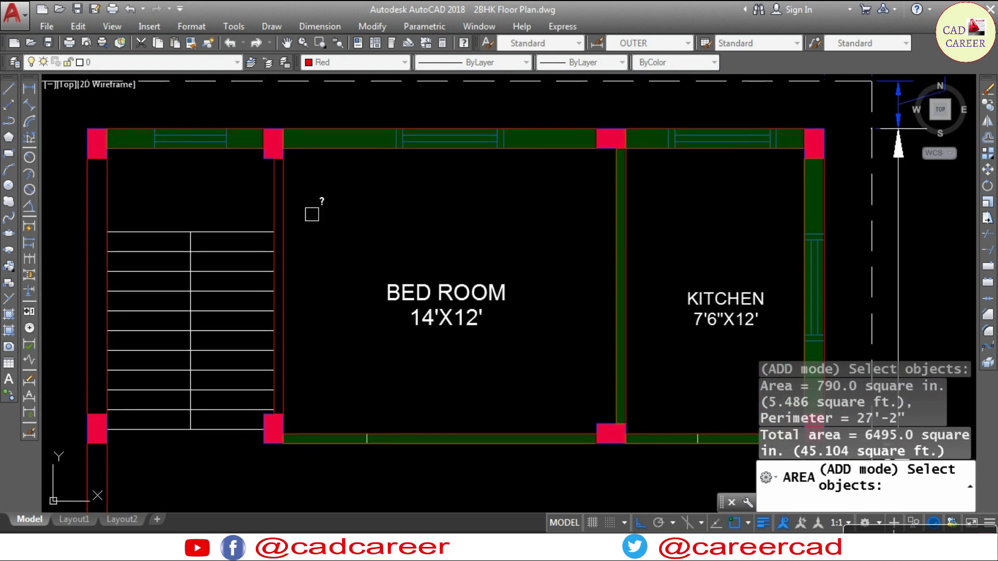
left_click(278, 198)
left_click(104, 197)
scroll(174, 174, "down", 4)
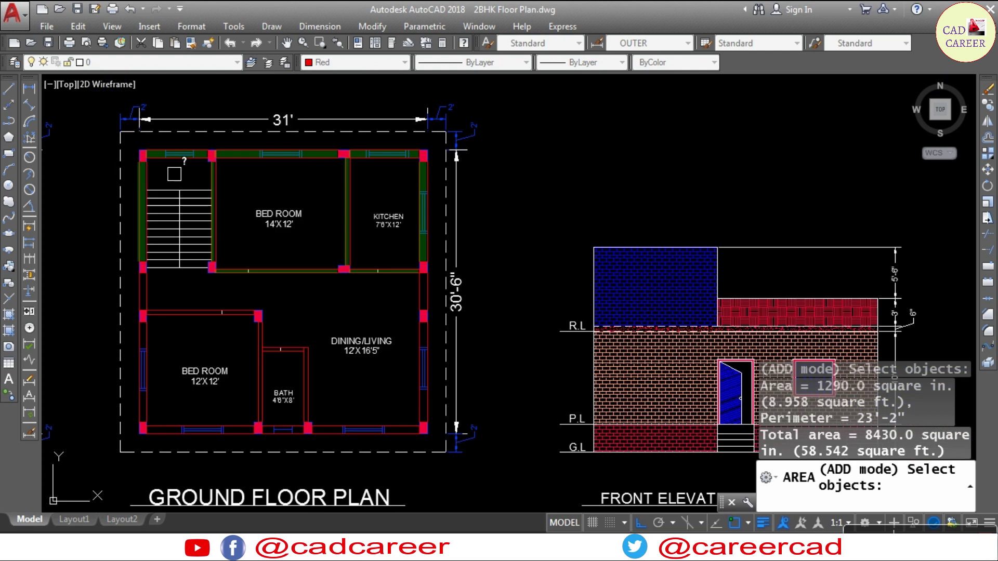
left_click(143, 291)
scroll(143, 291, "up", 4)
- Add the left outer walls and the lower bedroom's bottom wall to the total
middle_click_drag(155, 309, 183, 263)
left_click(184, 263)
left_click(156, 314)
scroll(187, 228, "down", 4)
scroll(206, 307, "up", 4)
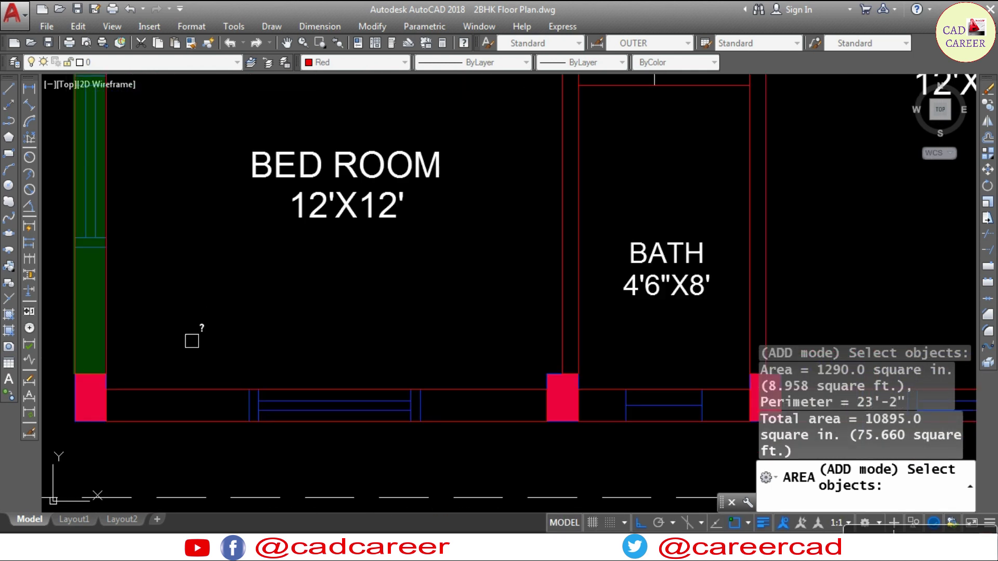
left_click(183, 385)
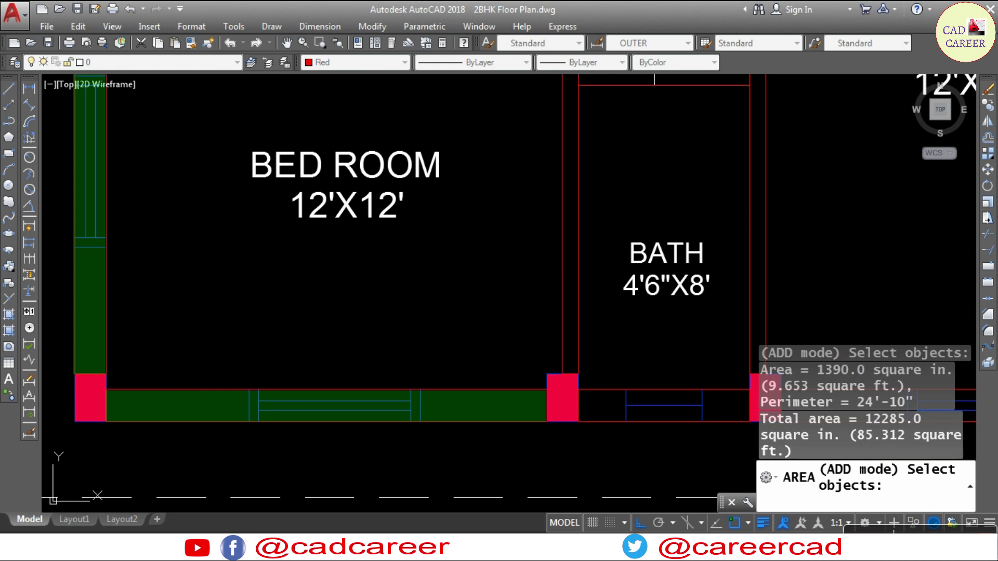
- Add the bath's middle, bottom, right and top walls to the total
left_click(570, 358)
left_click(603, 395)
left_click(755, 272)
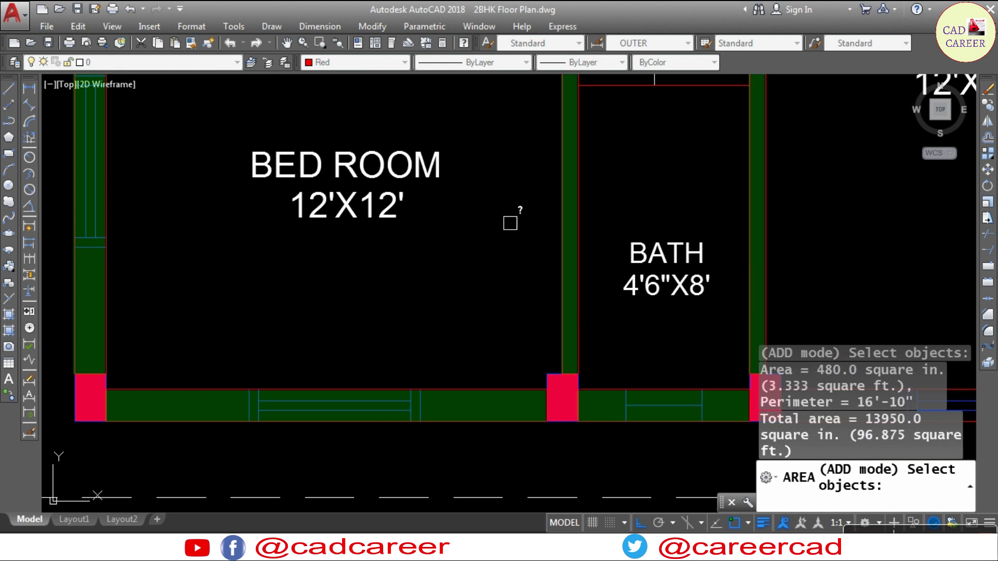
middle_click_drag(510, 224, 264, 299)
left_click(390, 190)
- Add the dining/living bottom and right walls, reaching 17380 sq in (120.694 sq ft)
scroll(312, 188, "down", 2)
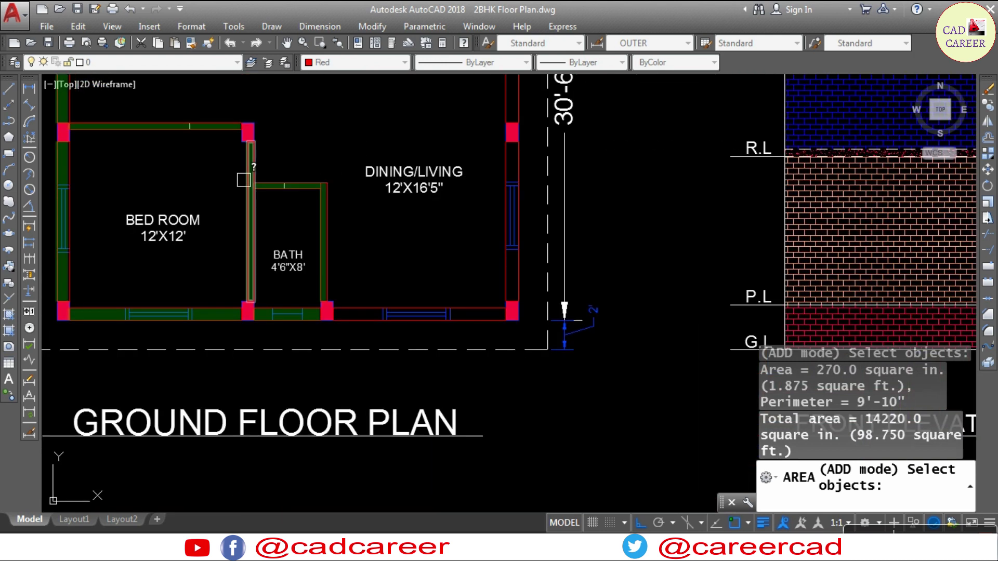
left_click(352, 304)
middle_click_drag(416, 265, 326, 298)
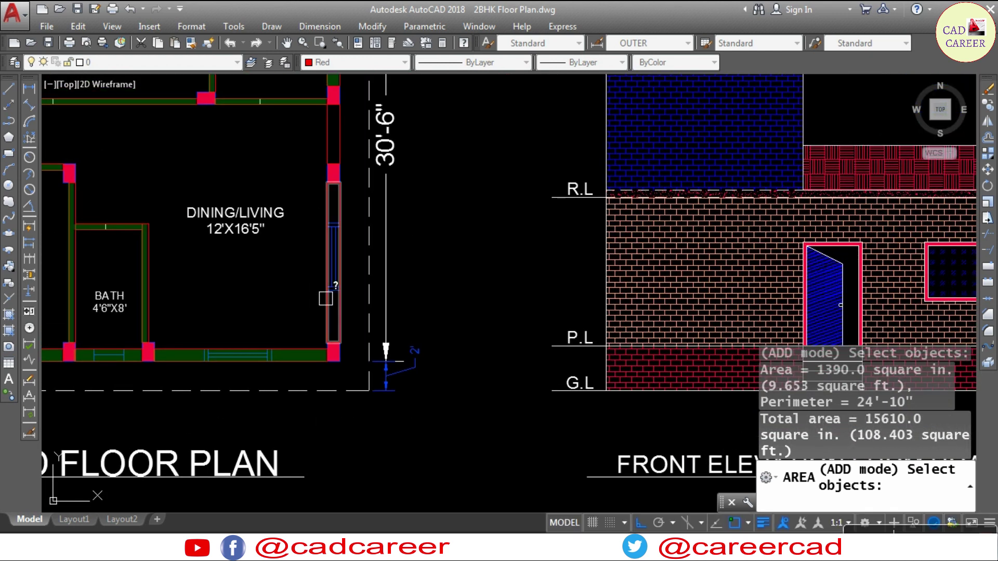
left_click(333, 281)
left_click(334, 136)
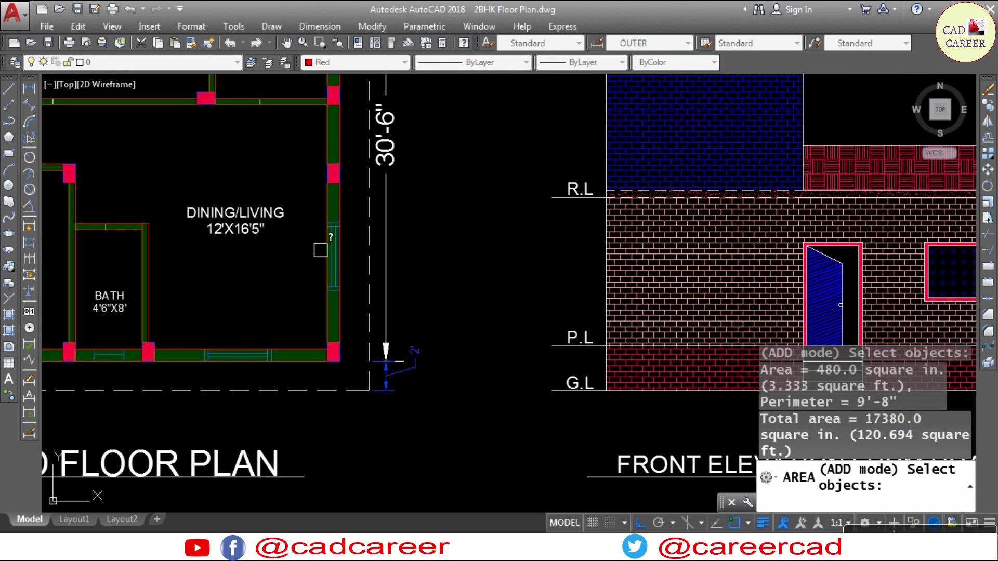
scroll(281, 234, "down", 3)
scroll(322, 280, "up", 1)
middle_click_drag(350, 306, 356, 319)
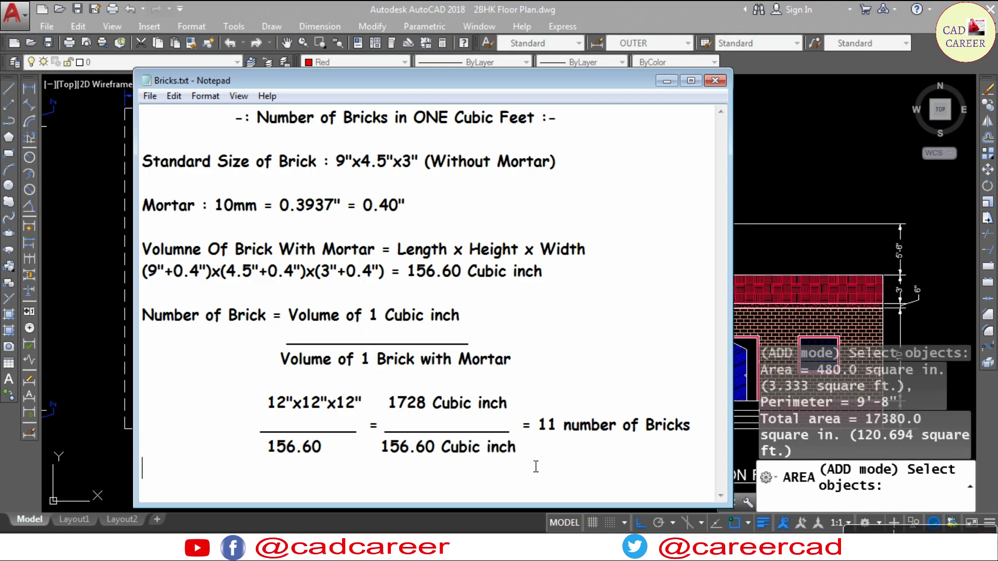
- Add a 'Total Wall Area = 120.694 sqft' line to the Bricks.txt notes
key("Return")
key("Return")
key("Return")
type("TotalWall Area")
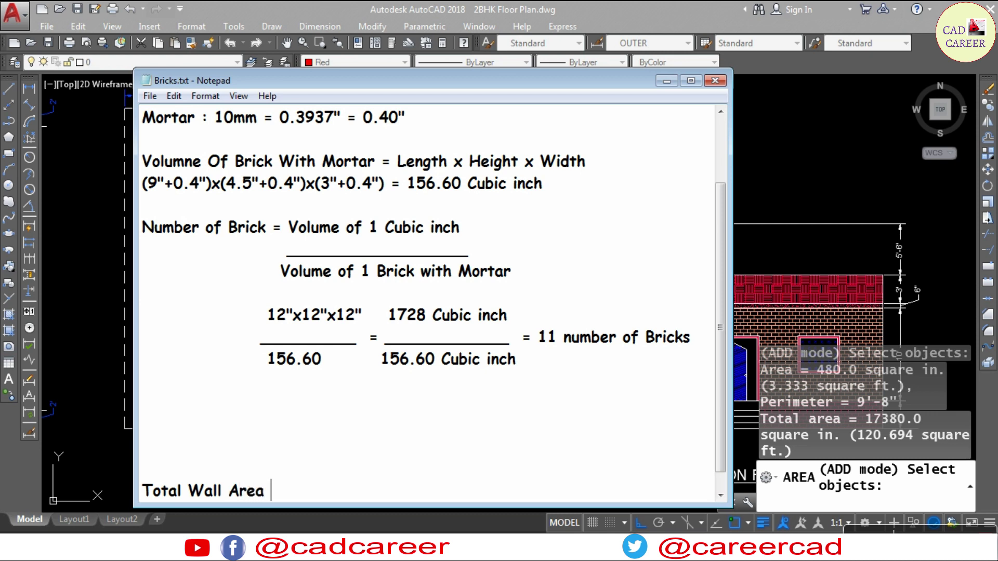
type("= 120")
type("694 sqft")
key("alt+Tab")
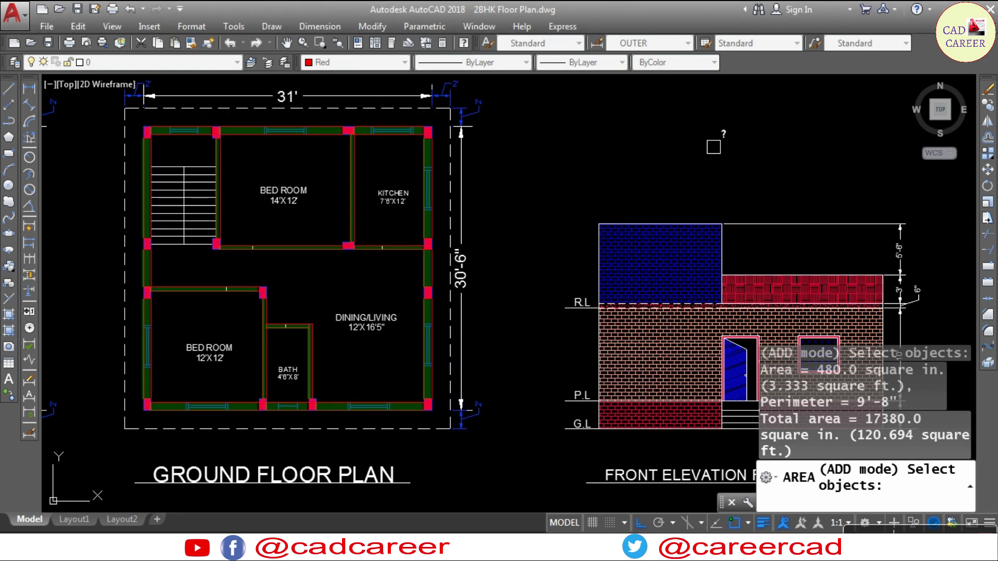
- Cancel AREA, zoom to the 10' front elevation wall, and begin 'volume of wall = 120.694x10'
key("Escape")
key("Escape")
key("Escape")
key("Escape")
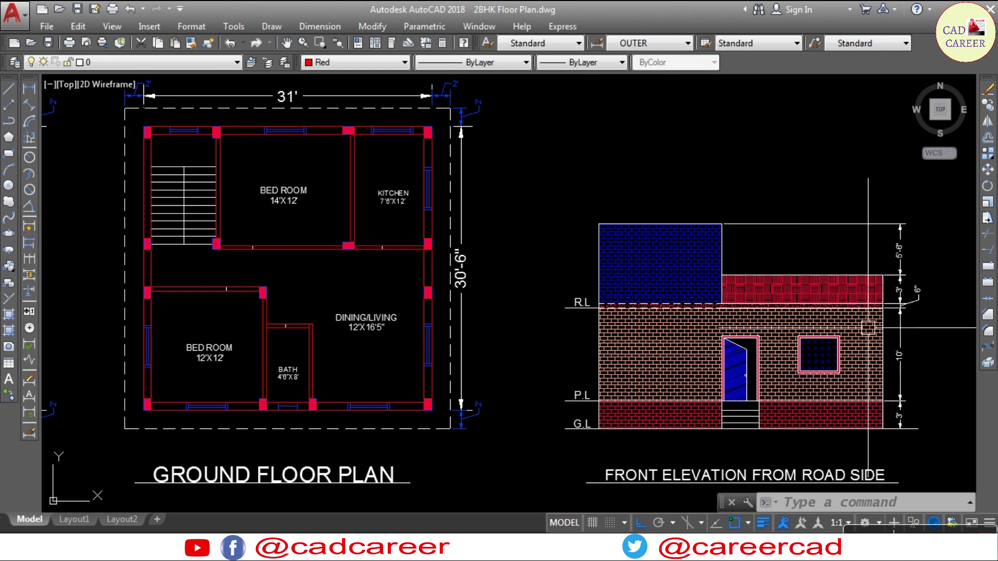
scroll(754, 198, "up", 1)
scroll(787, 228, "up", 4)
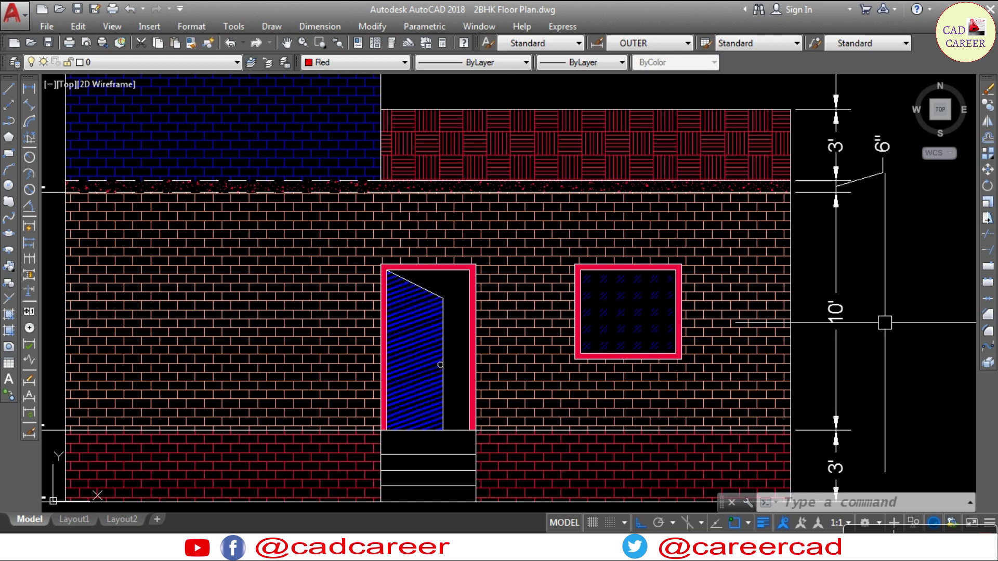
type("olume of ")
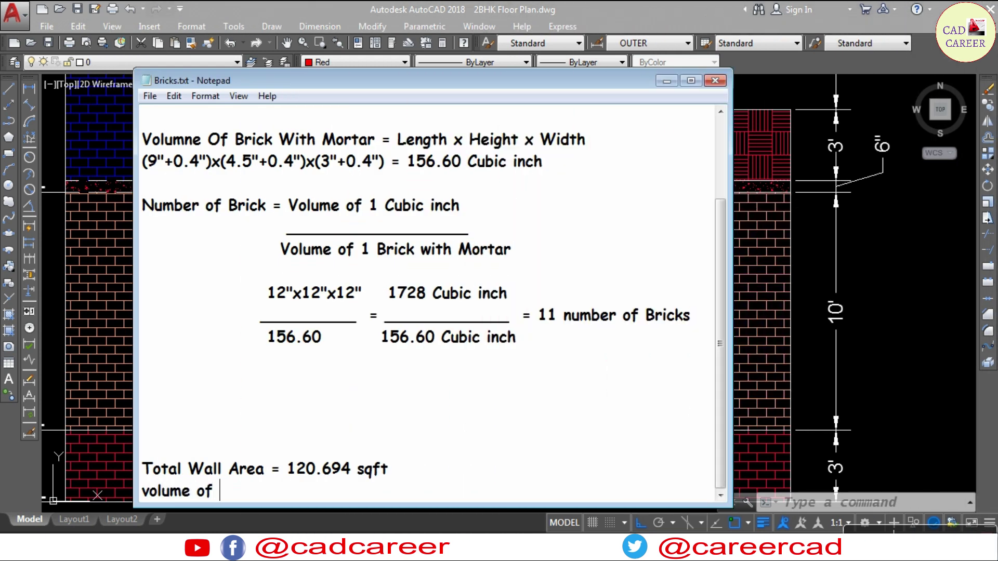
type("wall ")
type("= 120.694x")
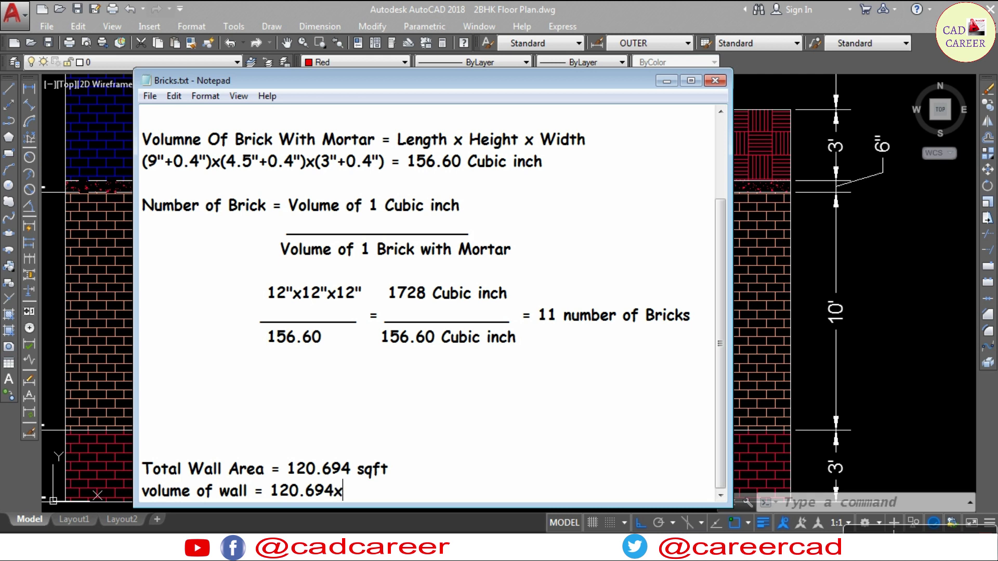
type("10")
- Complete the wall volume line with the result 1206.94cft
type("1206.94cft")
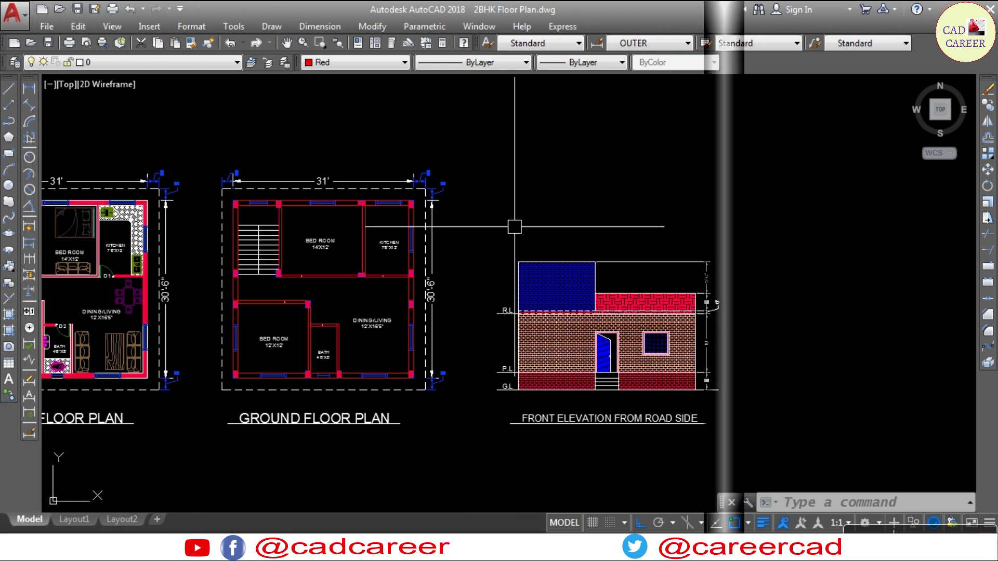
- Erase the stray line on the plan and the red outline on the stair wall
left_click(395, 188)
type("e")
key("Return")
key("Return")
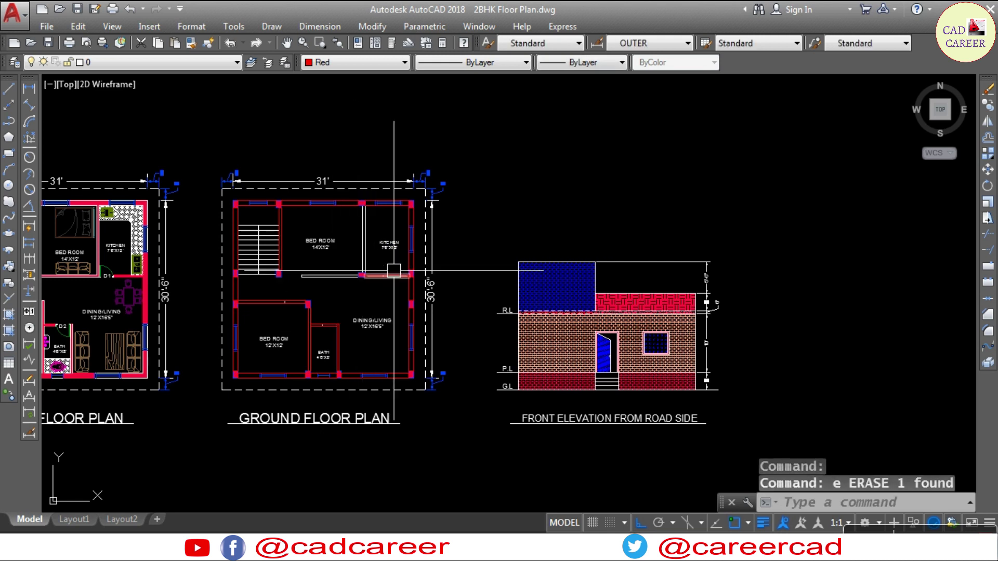
scroll(414, 227, "up", 4)
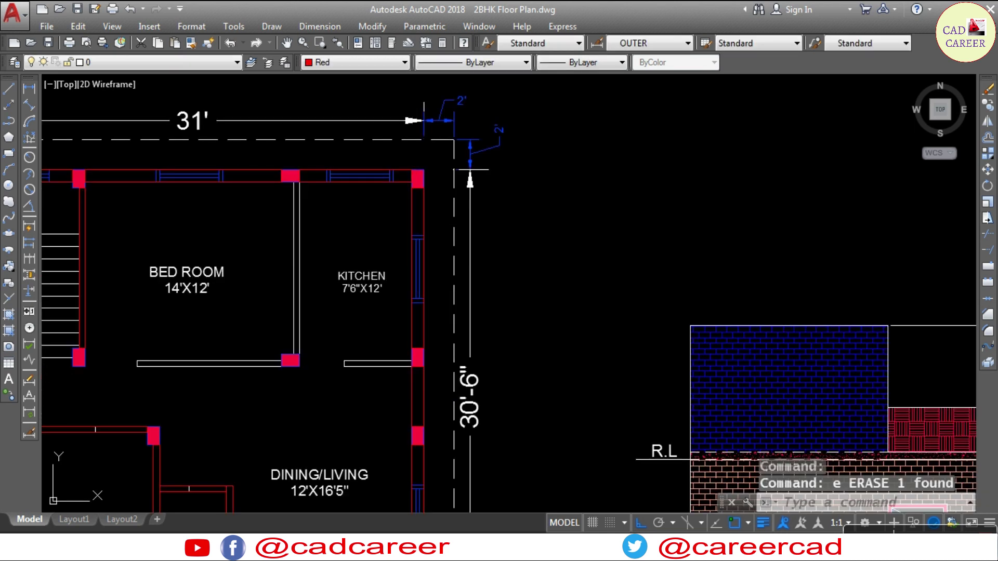
key("Escape")
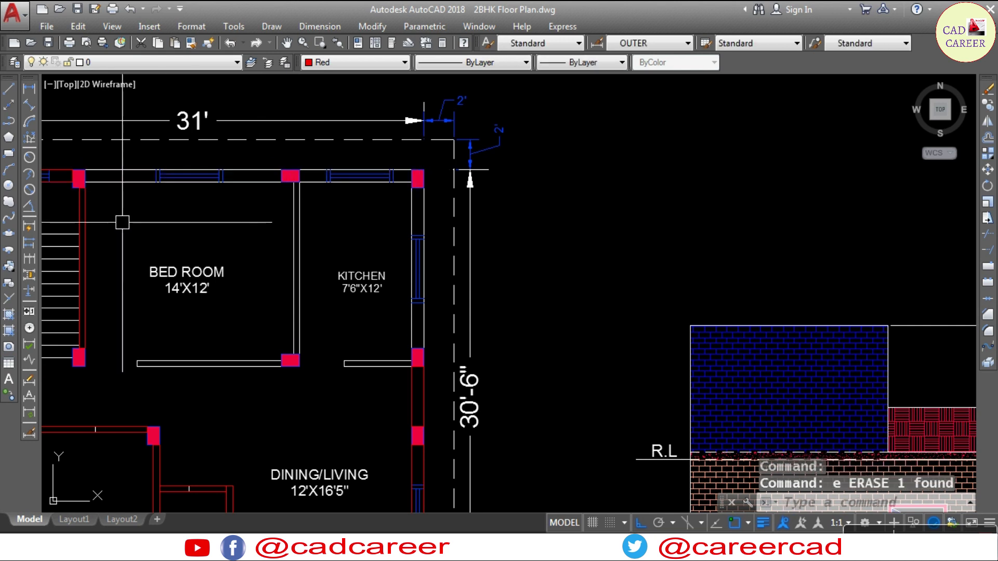
middle_click_drag(164, 211, 315, 204)
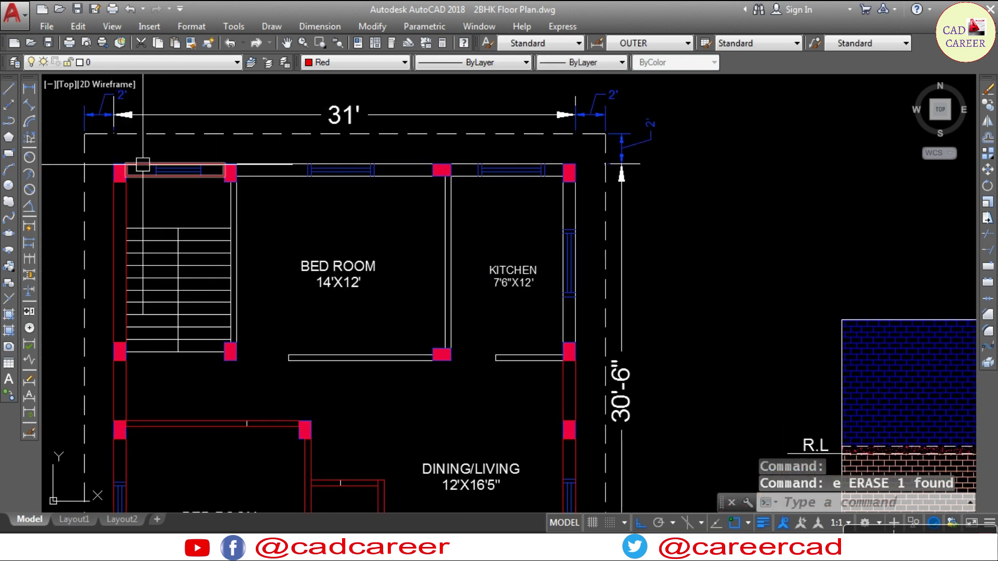
left_click(124, 237)
type("e")
key("Return")
- Erase the red outlines on the lower bedroom's left wall and the bedroom–bath wall
middle_click_drag(140, 238, 156, 127)
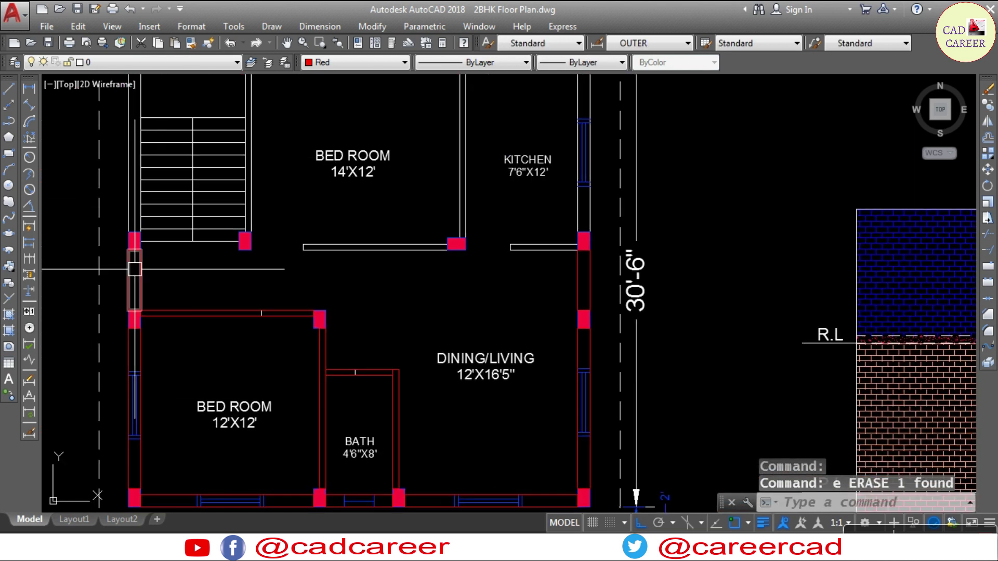
left_click(185, 305)
type("e")
key("Return")
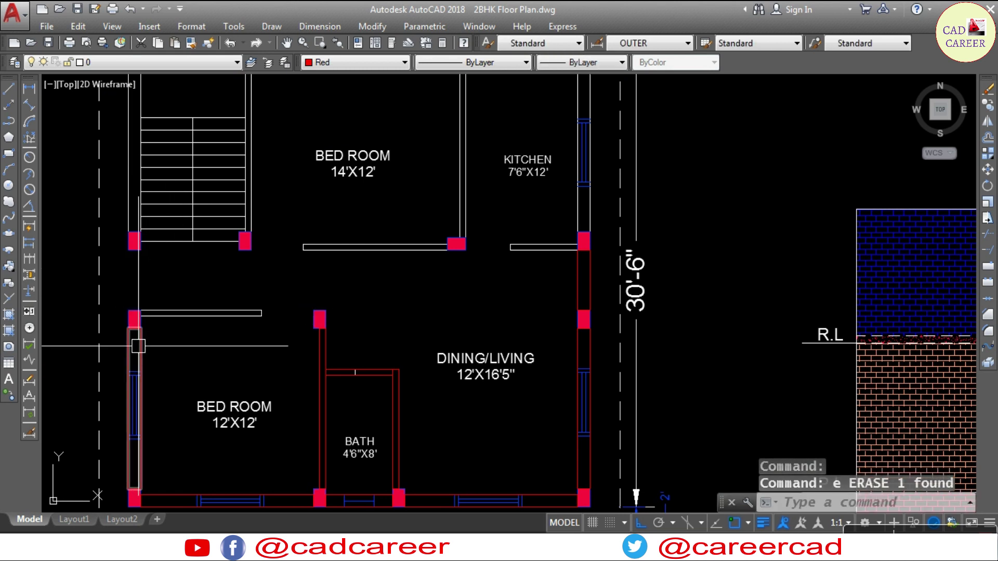
middle_click_drag(191, 436, 205, 326)
left_click(336, 311)
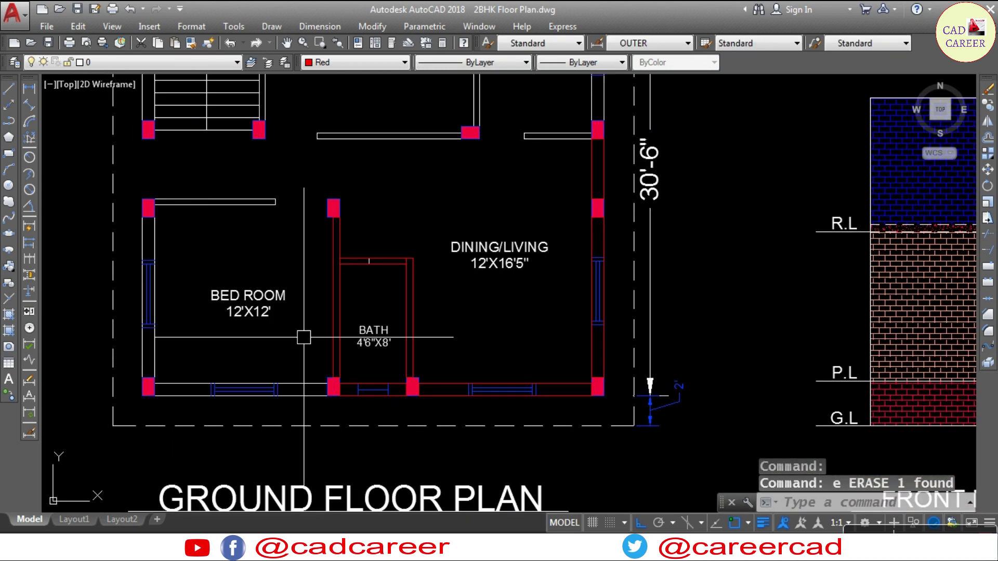
type("e")
key("Return")
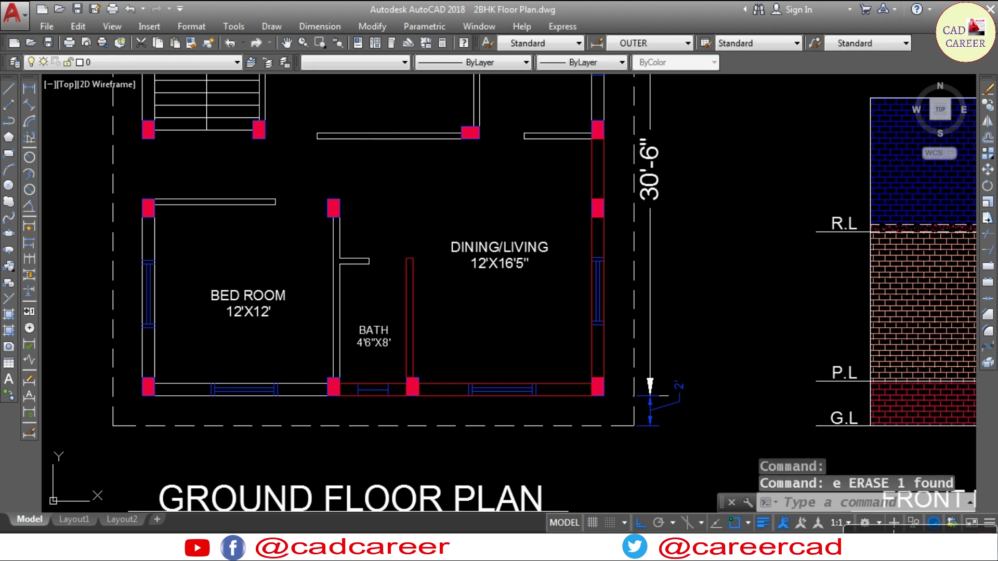
- Erase the dining room's right-wall outline and re-centre the ground floor plan
left_click(357, 383)
key("Escape")
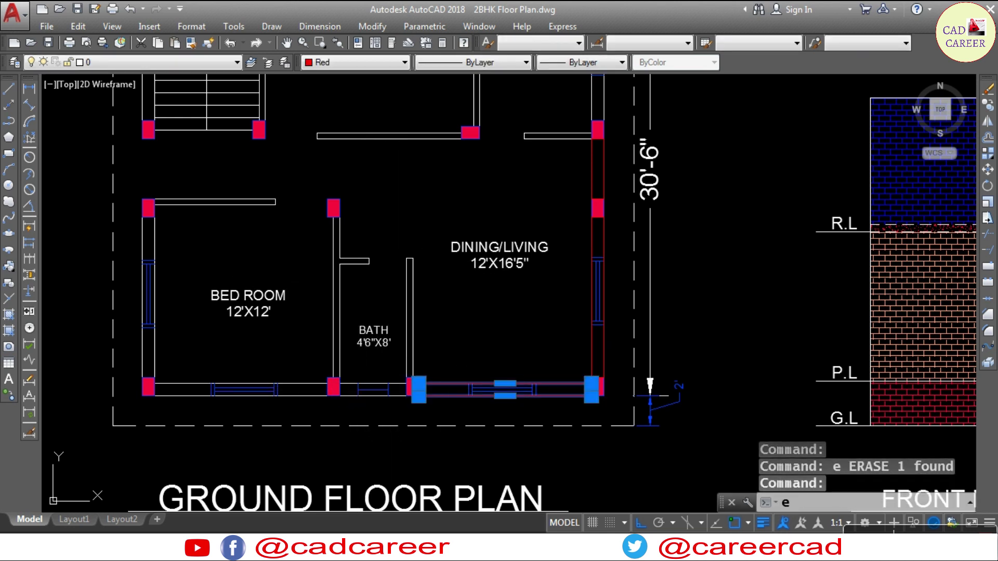
left_click(591, 298)
type("e")
key("Return")
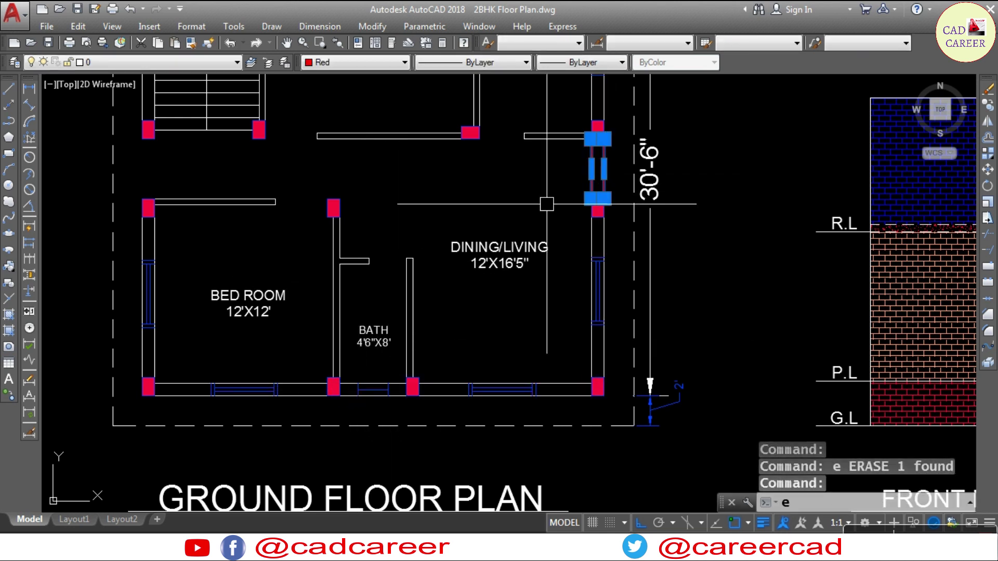
scroll(381, 255, "down", 4)
middle_click_drag(380, 255, 347, 281)
scroll(348, 280, "up", 2)
middle_click_drag(671, 178, 716, 171)
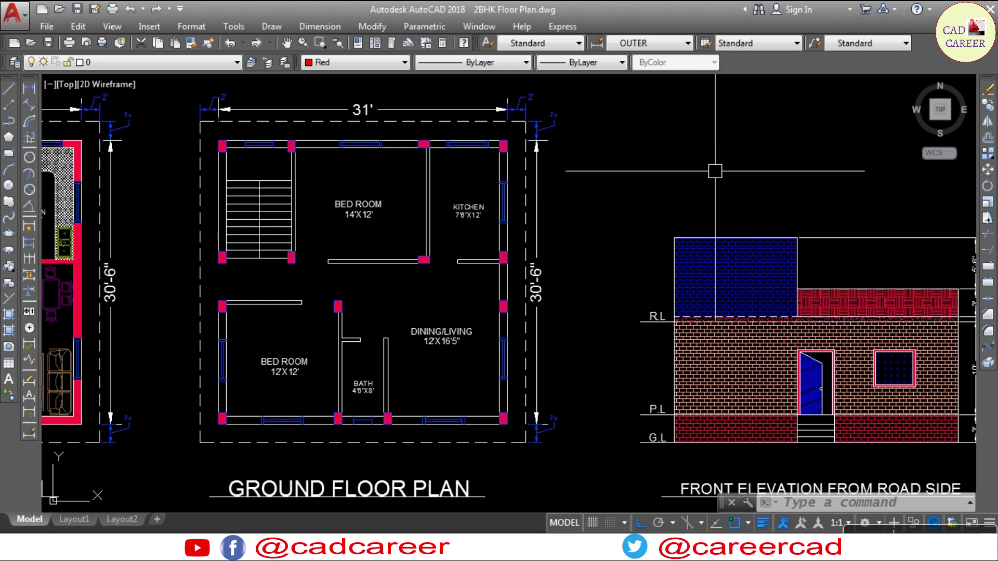
- Draw rectangles over the stair-wall window and the bedroom's top window
type("rec")
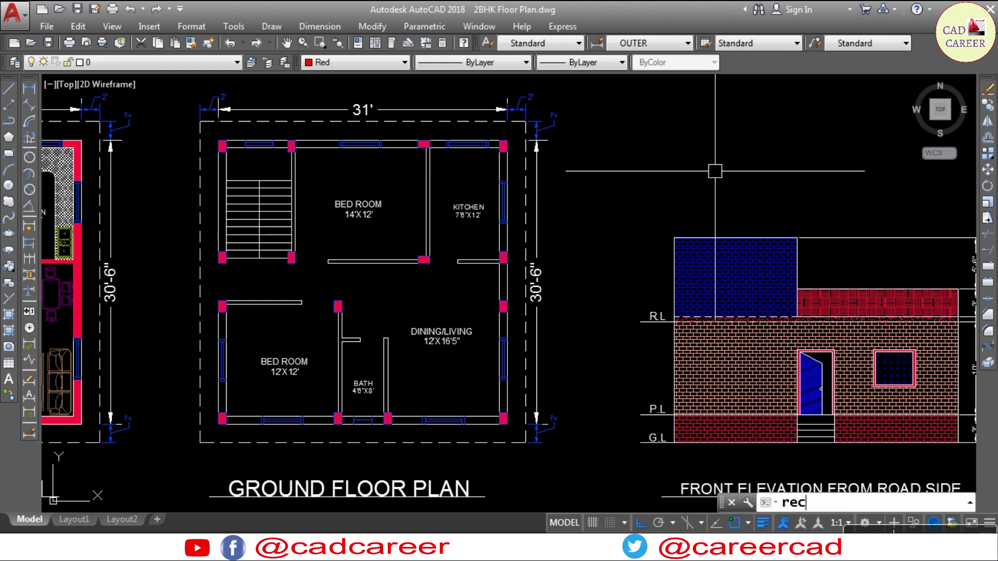
key("Return")
scroll(252, 136, "up", 6)
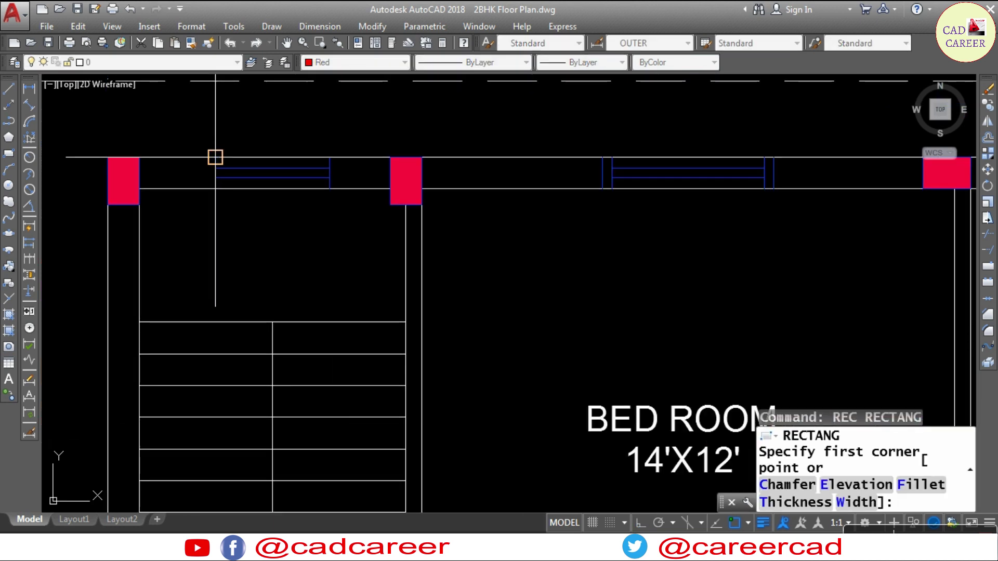
left_click(215, 157)
left_click(330, 188)
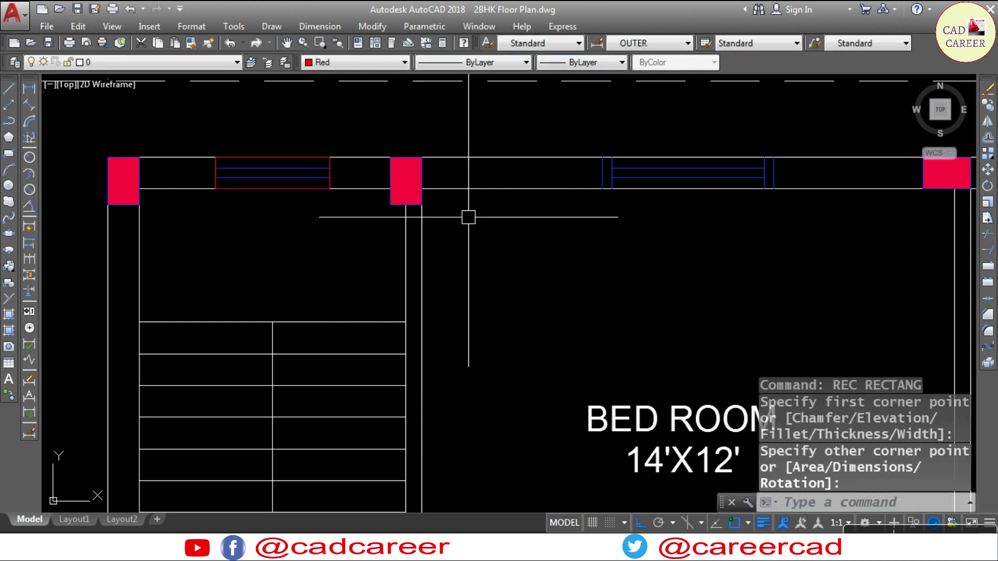
middle_click_drag(468, 217, 263, 224)
key("Return")
left_click(395, 165)
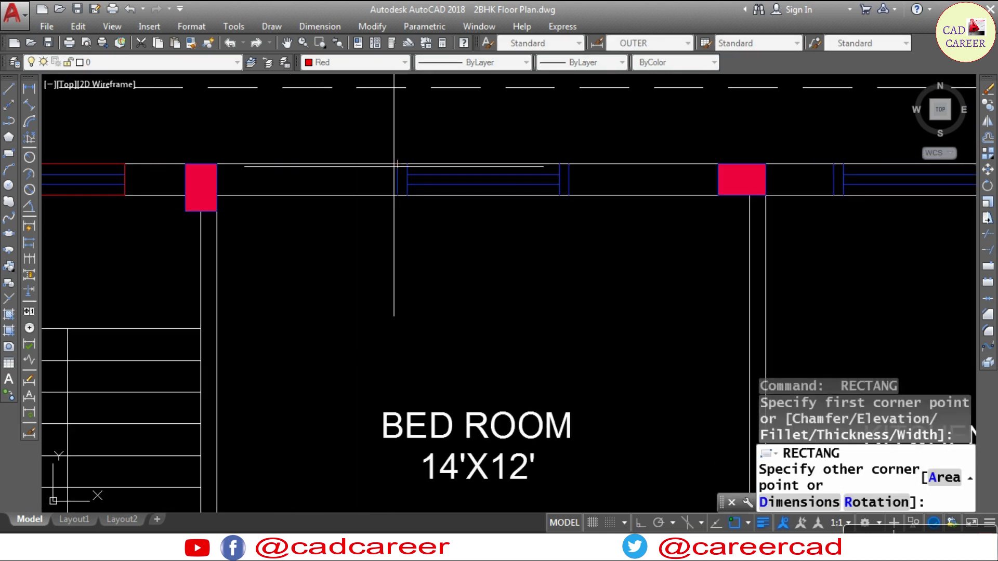
left_click(569, 195)
- Draw rectangles over the kitchen's top window and side window
middle_click_drag(651, 221, 160, 256)
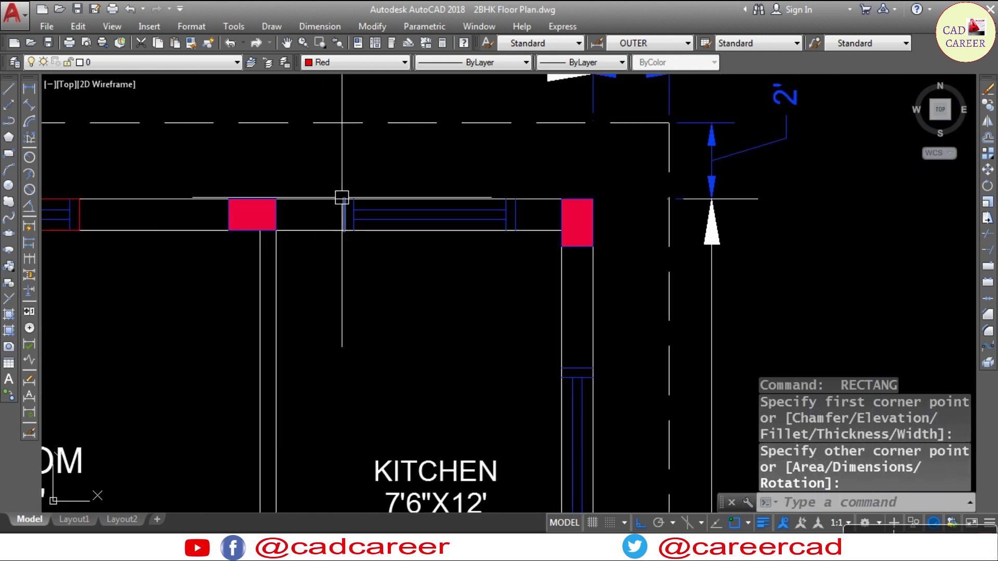
key("Return")
middle_click_drag(516, 230, 398, 215)
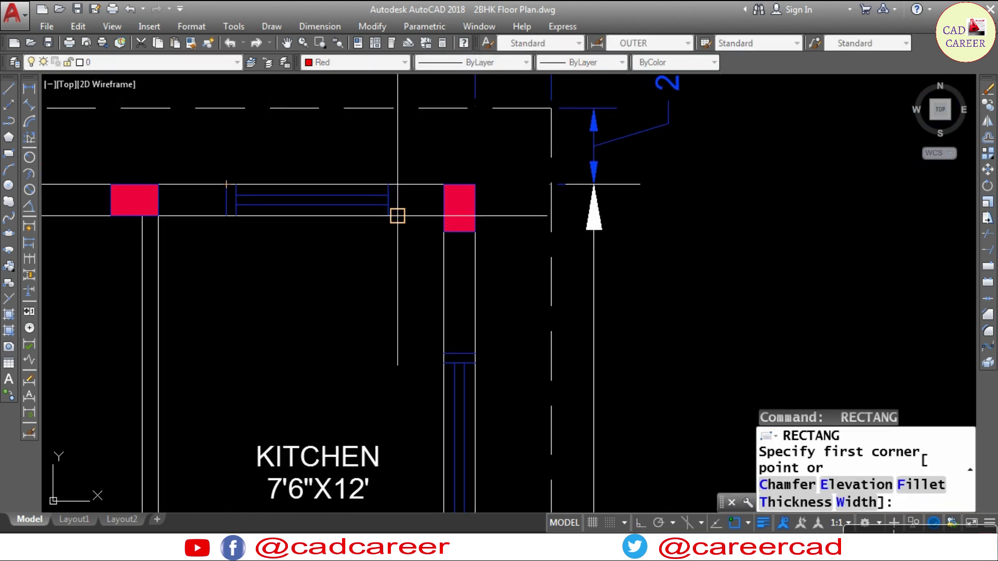
left_click(398, 216)
left_click(227, 184)
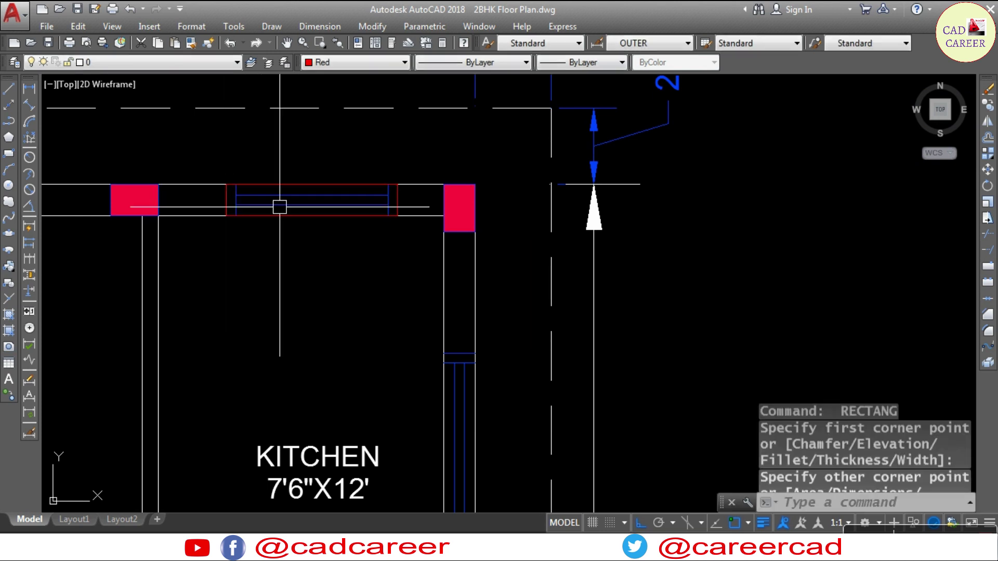
scroll(280, 207, "down", 5)
scroll(396, 302, "up", 5)
key("Return")
left_click(320, 392)
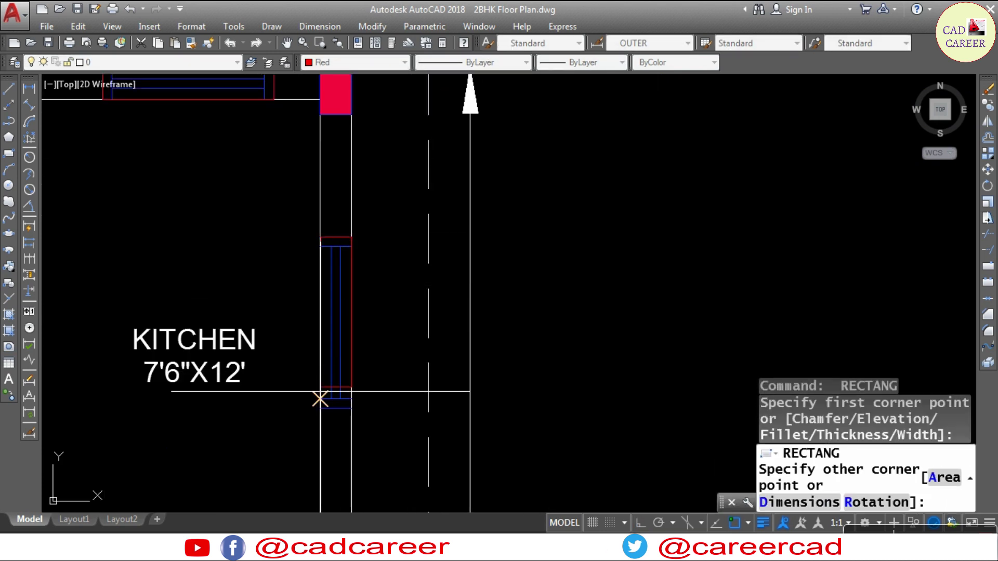
left_click(321, 392)
- Draw a rectangle over the dining room's right window
scroll(319, 276, "down", 3)
scroll(334, 296, "up", 2)
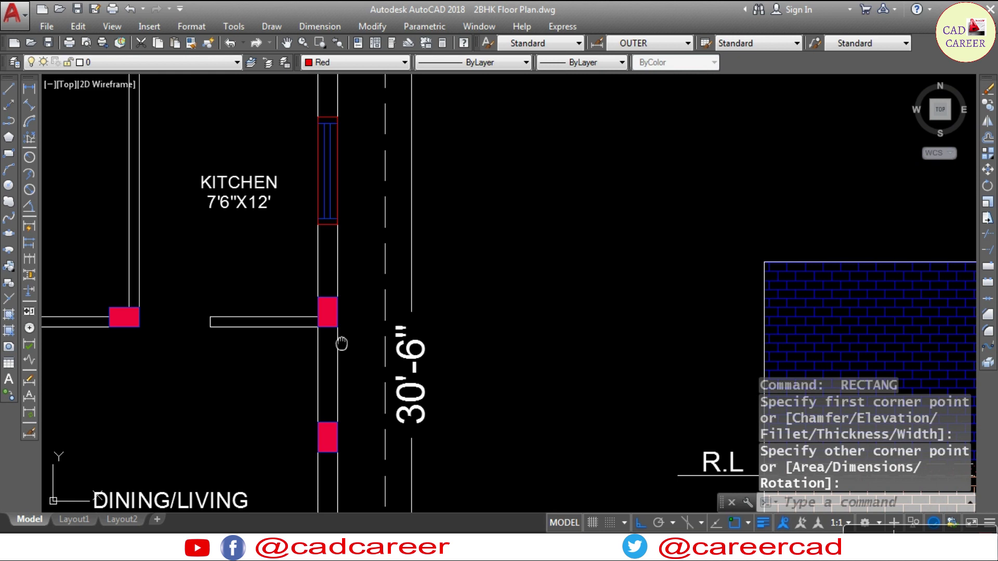
middle_click_drag(341, 343, 341, 115)
key("Return")
left_click(319, 381)
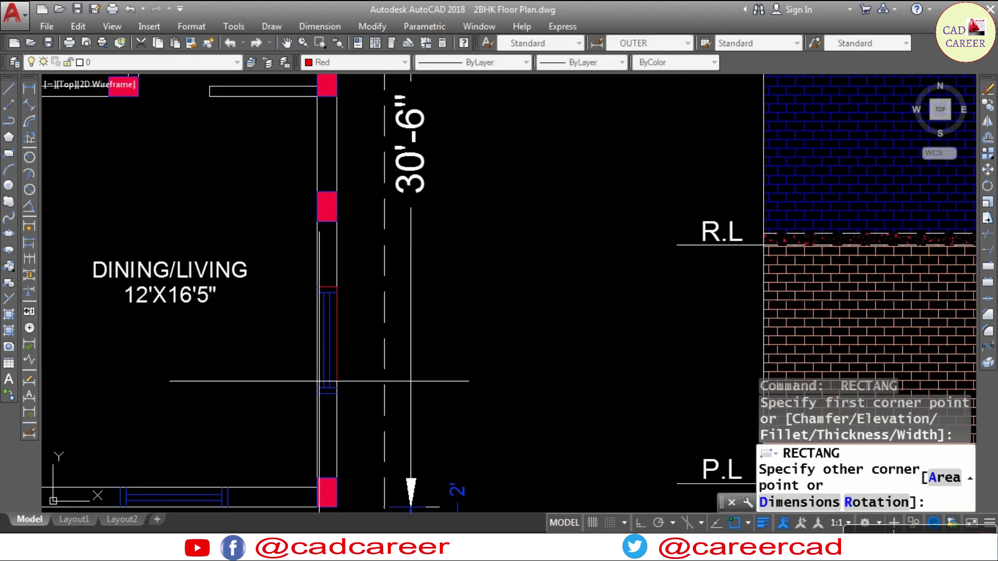
left_click(319, 395)
scroll(318, 401, "down", 3)
scroll(330, 331, "up", 3)
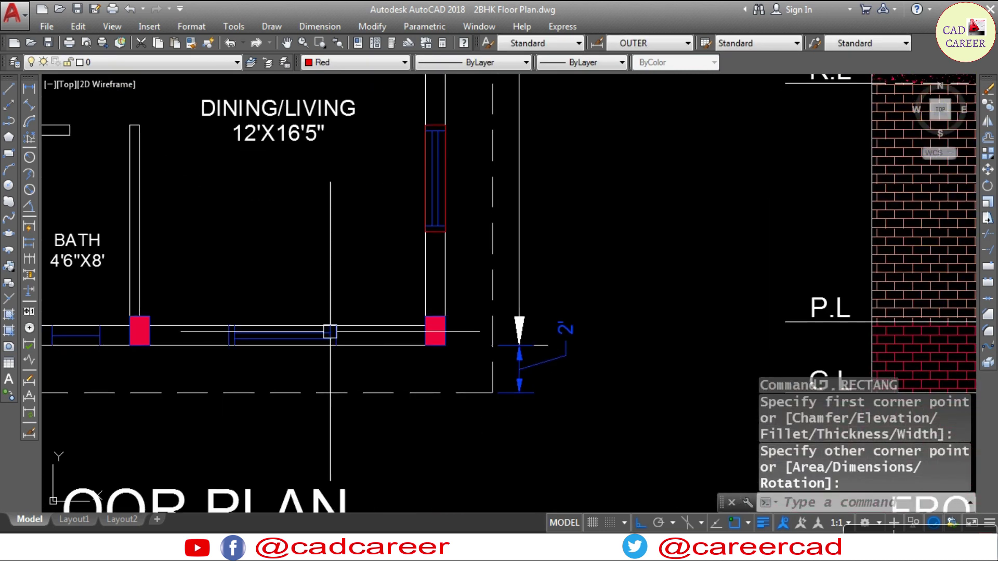
scroll(330, 332, "up", 2)
- Draw a rectangle over the dining room's bottom window
key("Return")
left_click(213, 344)
mouse_move(214, 344)
middle_mouse_down()
mouse_move(348, 328)
mouse_move(341, 316)
middle_mouse_up()
left_click(250, 342)
scroll(468, 301, "down", 3)
scroll(341, 316, "down", 1)
scroll(267, 289, "up", 2)
- Draw rectangles over the lower bedroom's bottom and left windows
key("Return")
left_click(97, 327)
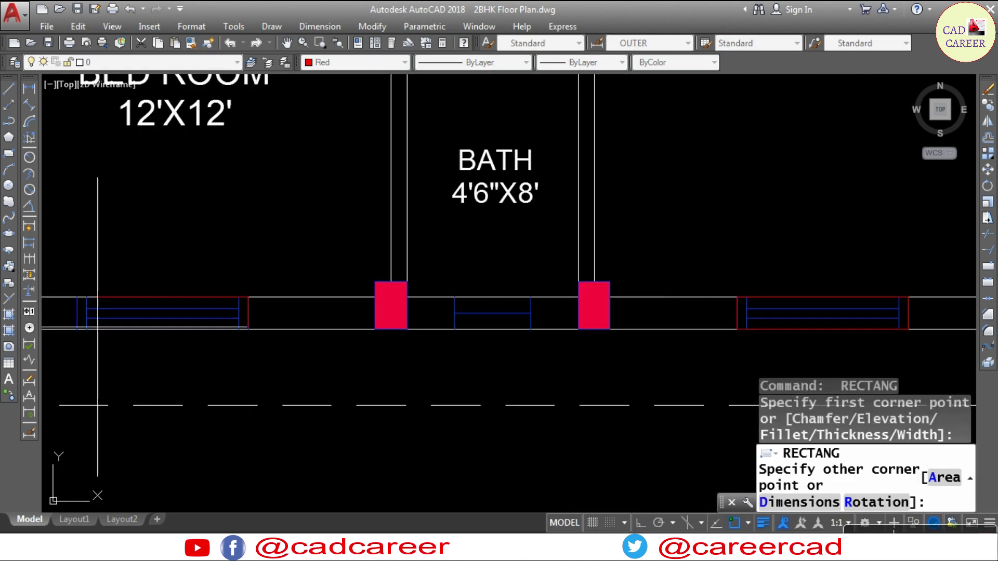
left_click(77, 329)
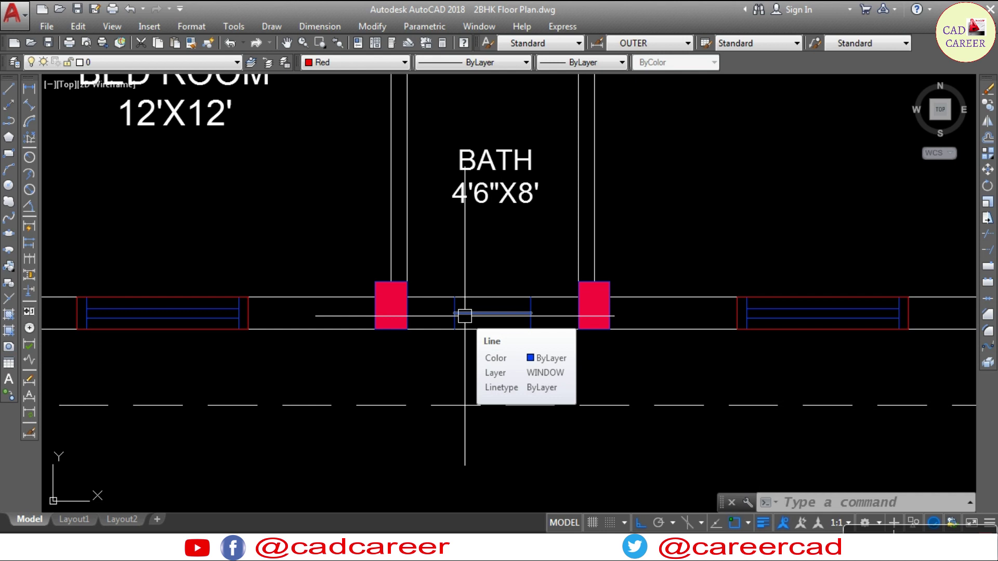
scroll(467, 334, "down", 3)
scroll(286, 263, "down", 1)
scroll(193, 335, "up", 2)
scroll(193, 334, "up", 2)
key("space")
left_click(227, 173)
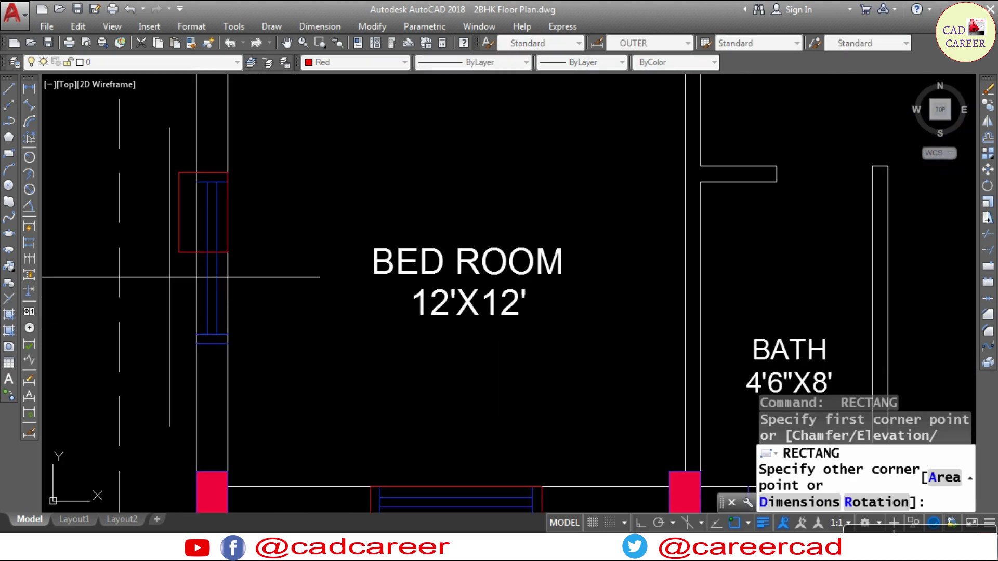
left_click(195, 344)
scroll(195, 343, "down", 3)
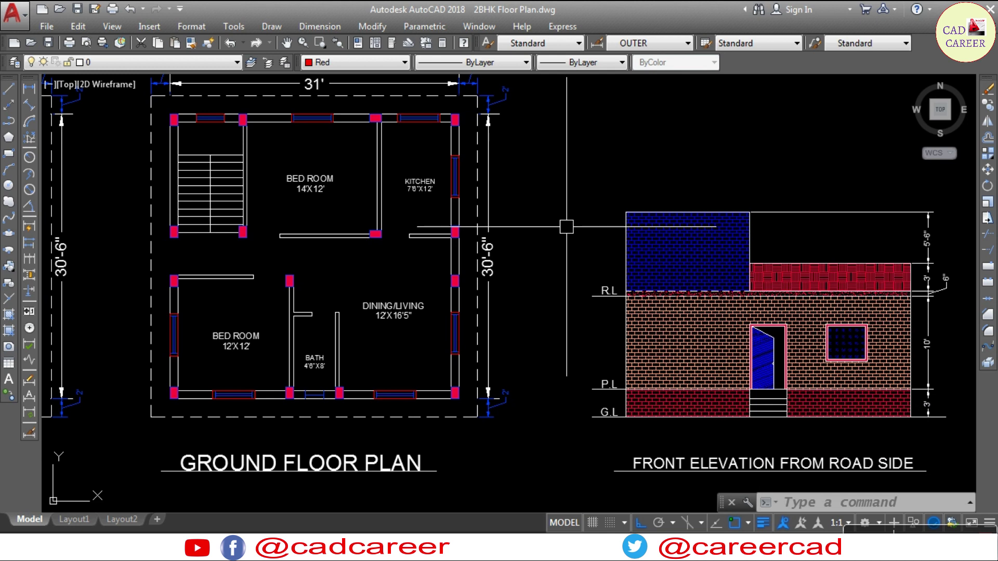
- Start AREA in Add-area Object mode and add the stair-wall, upper bedroom and kitchen windows
type("ar")
key("Return")
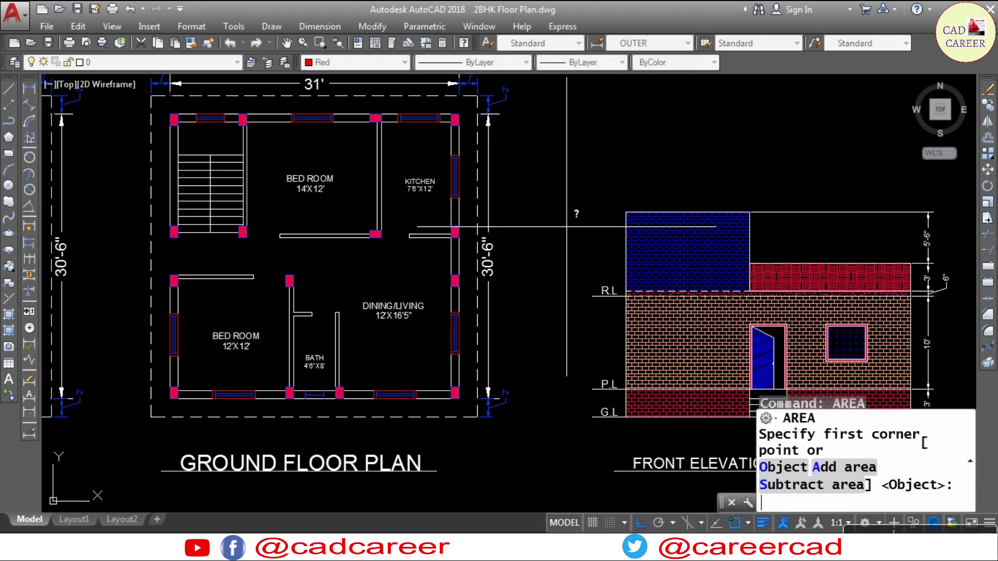
left_click(836, 473)
left_click(785, 504)
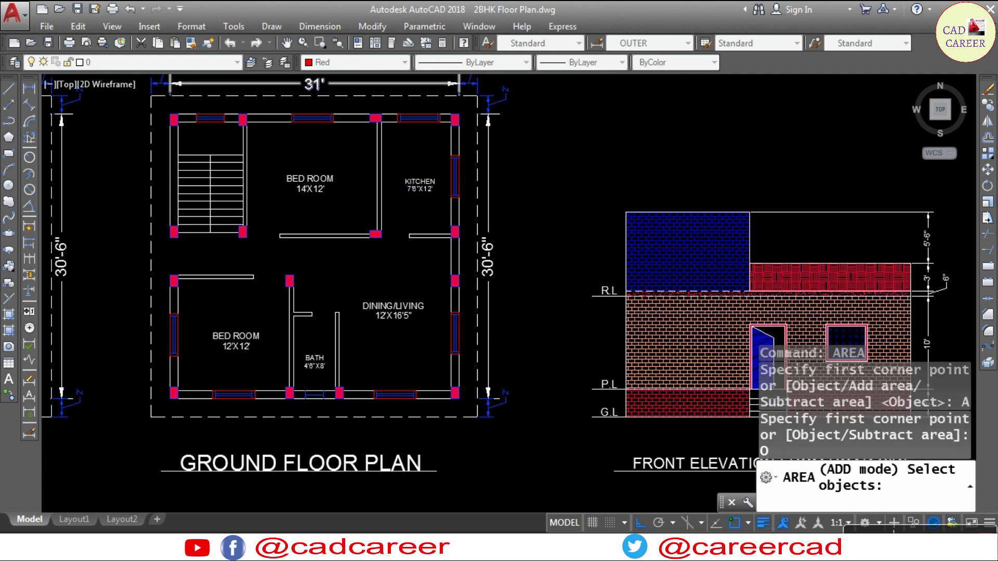
scroll(208, 99, "up", 4)
left_click(205, 144)
left_click(454, 139)
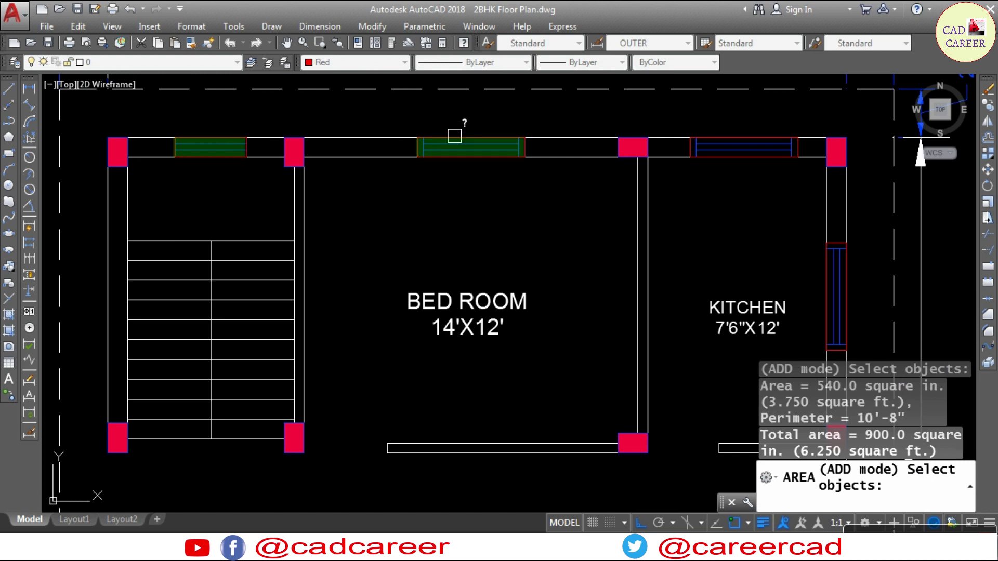
left_click(723, 147)
middle_click_drag(706, 205, 518, 94)
left_click(646, 160)
- Add the dining room and lower bedroom windows for a 28.750 sq ft total, then end AREA
scroll(598, 166, "down", 4)
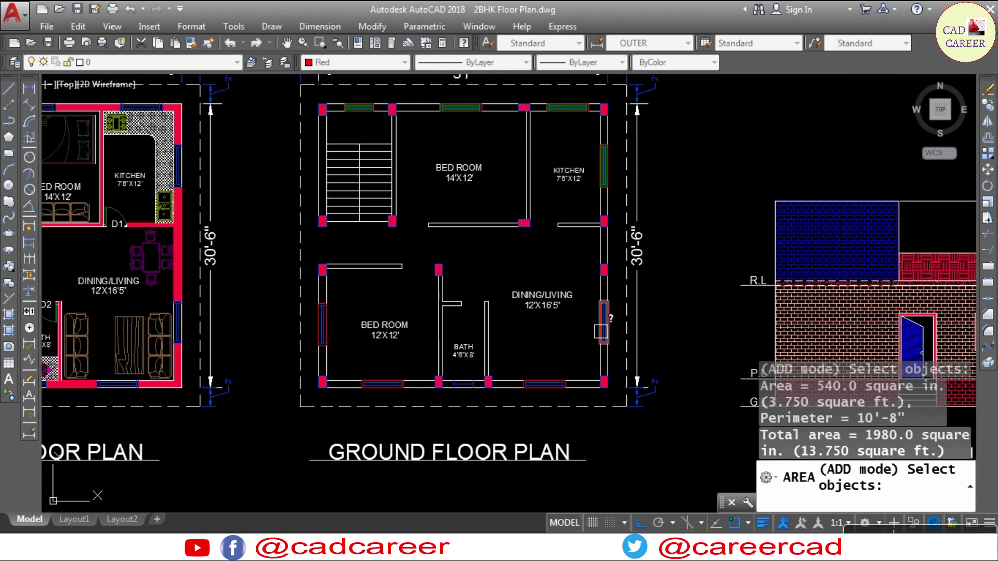
scroll(601, 331, "up", 3)
left_click(603, 318)
left_click(418, 454)
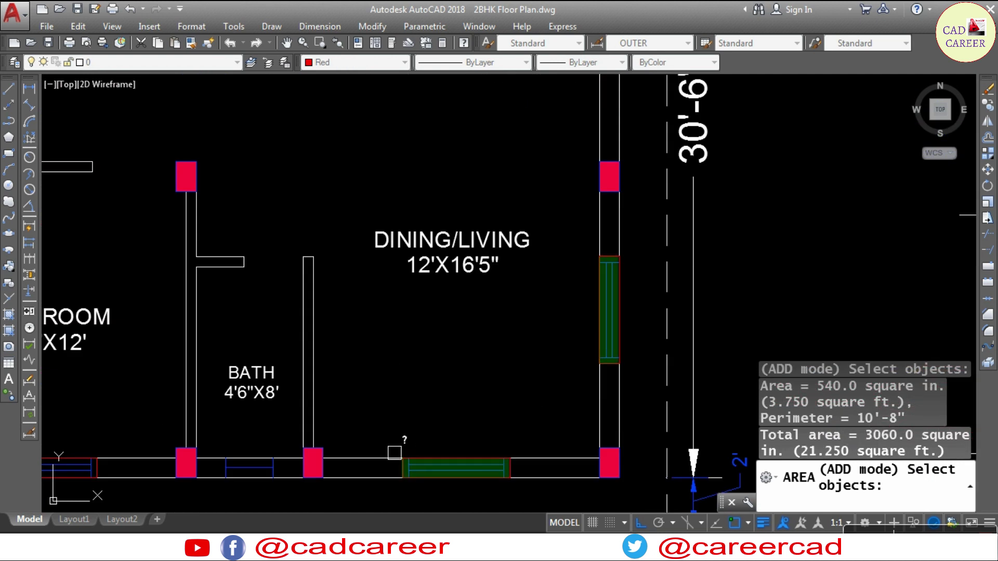
middle_click_drag(32, 458, 276, 398)
left_click(272, 399)
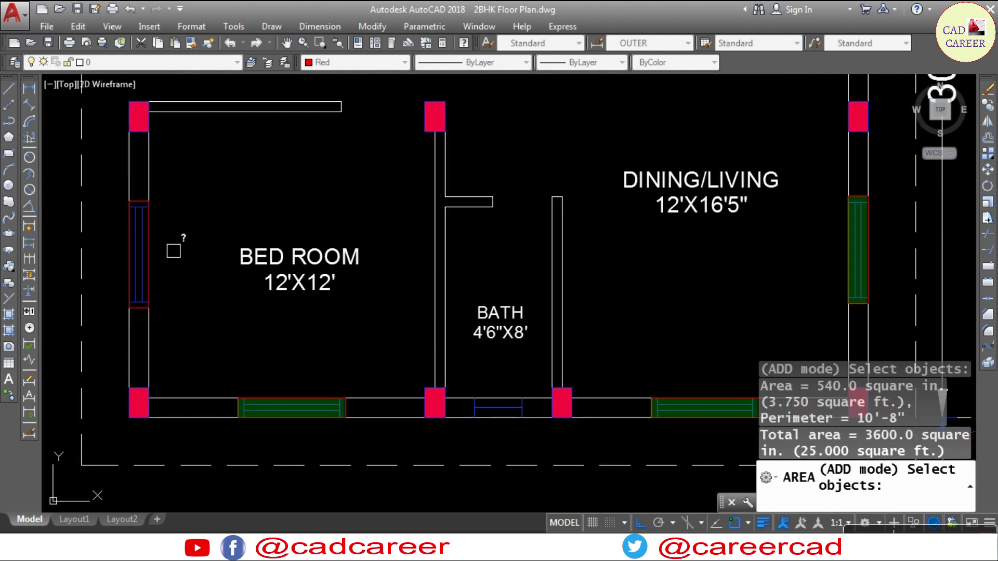
left_click(139, 255)
scroll(223, 196, "down", 5)
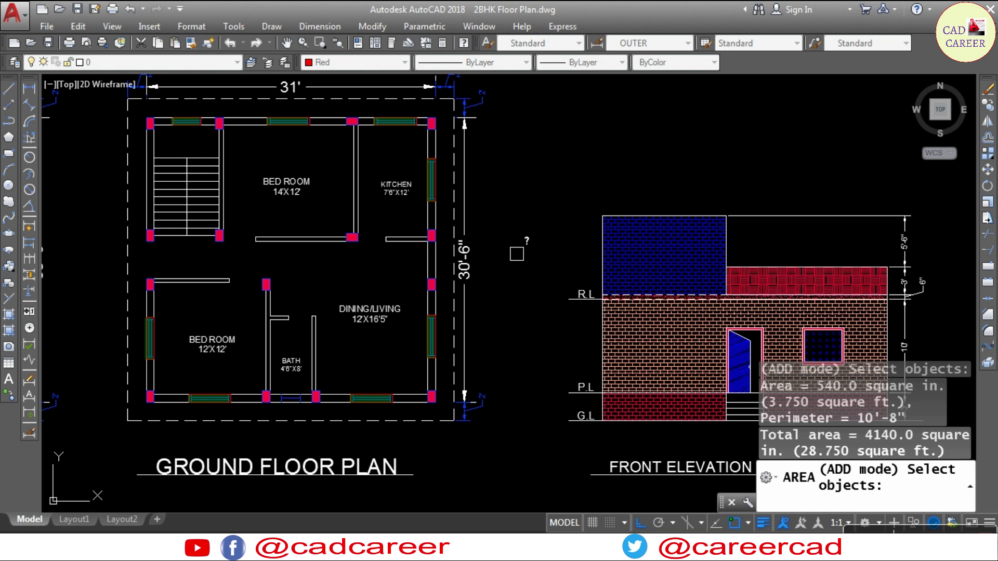
key("alt+Tab")
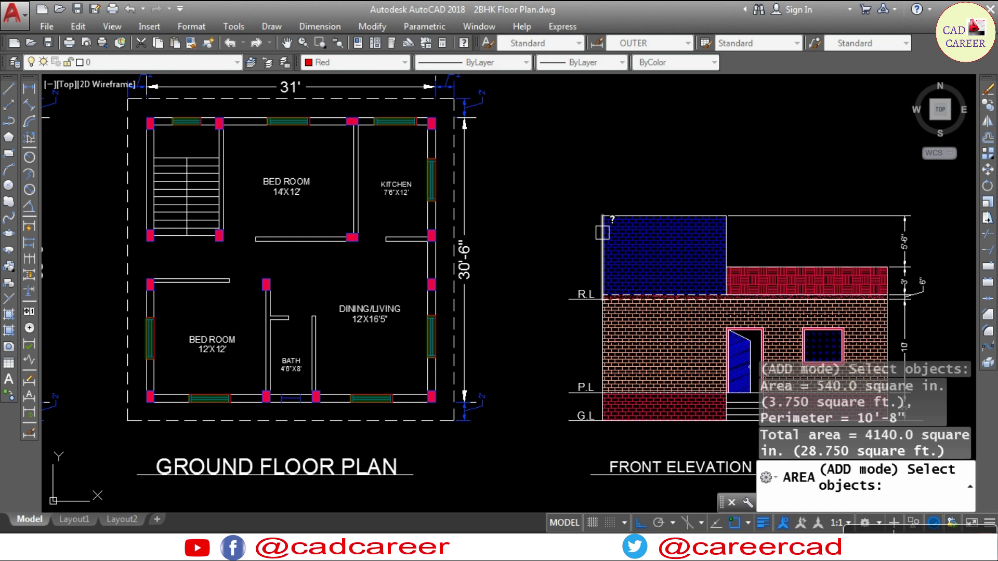
key("Escape")
key("Escape")
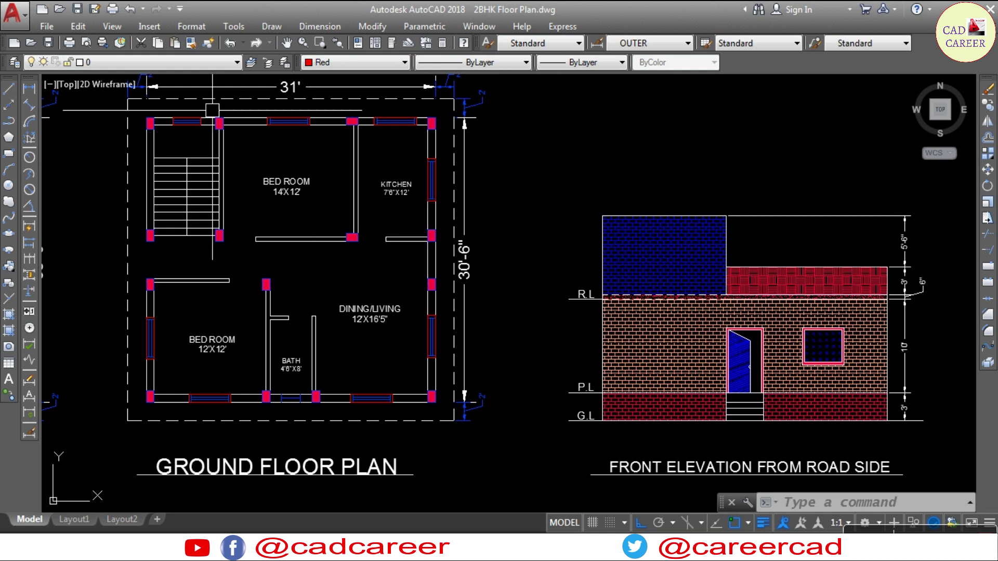
- Erase the leftover object near the top-left wall
left_click(196, 122)
type("e")
key("Return")
left_click(288, 119)
key("Escape")
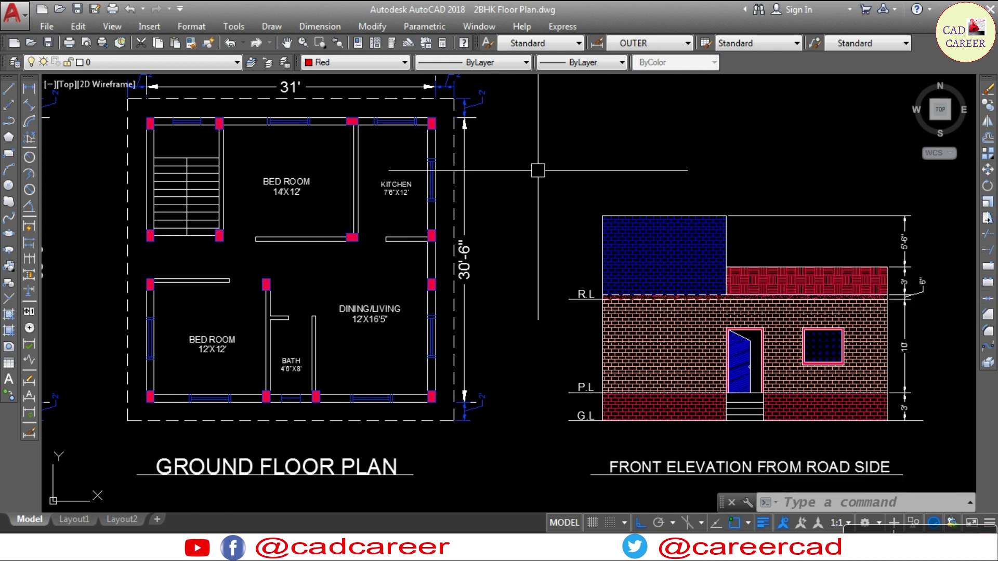
- Draw a rectangle closing off the first interior door opening
type("rec")
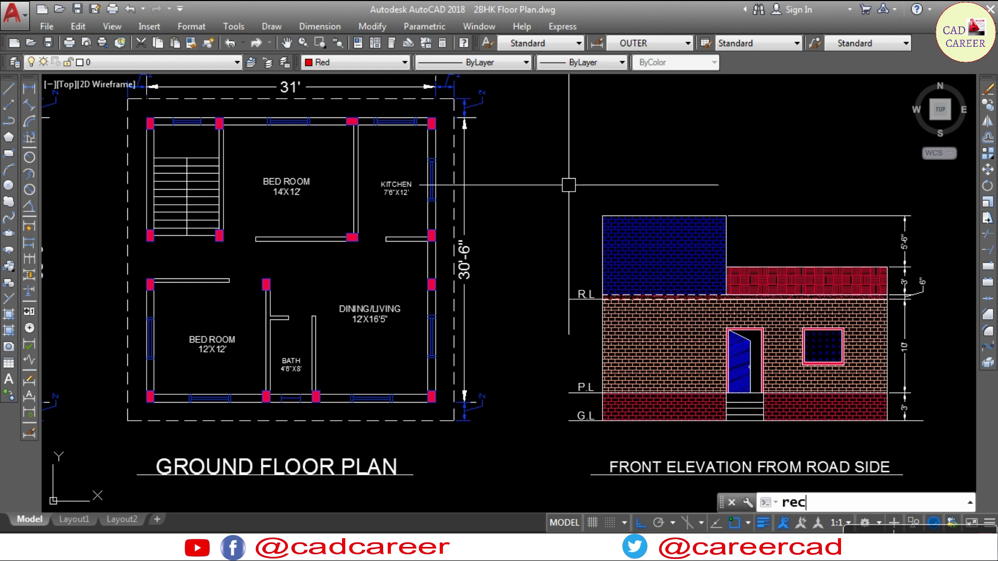
key("Return")
scroll(260, 249, "up", 6)
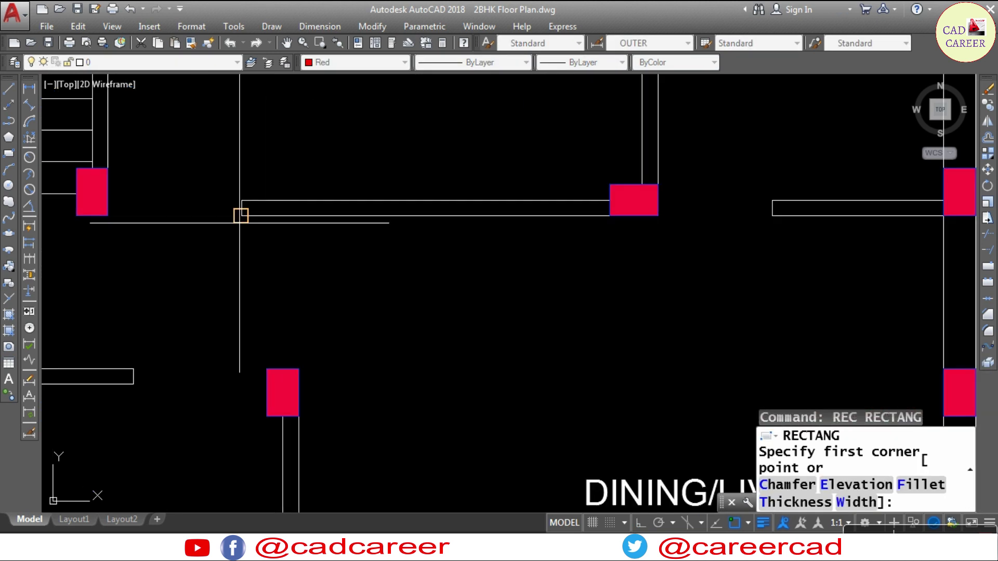
left_click(241, 201)
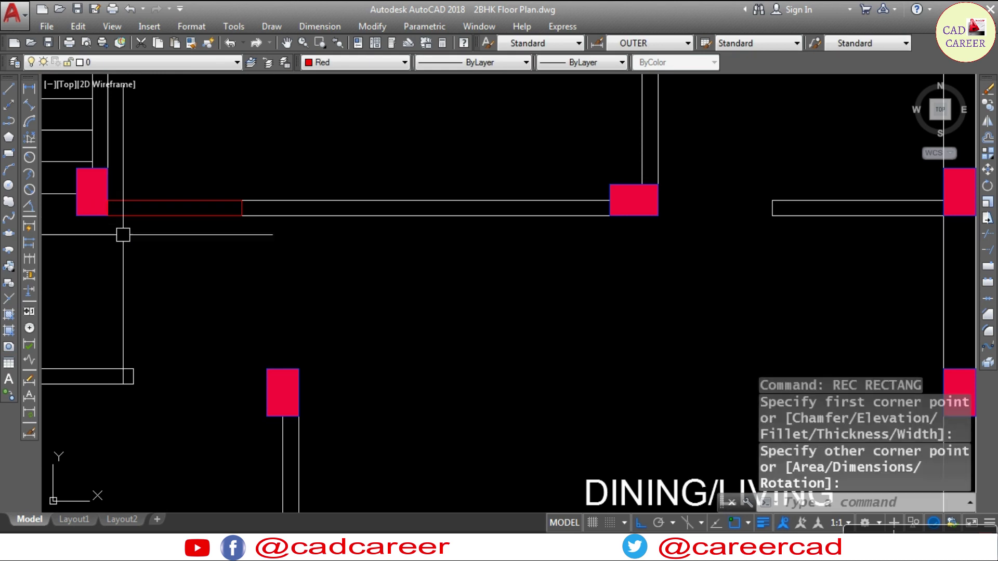
left_click(385, 229)
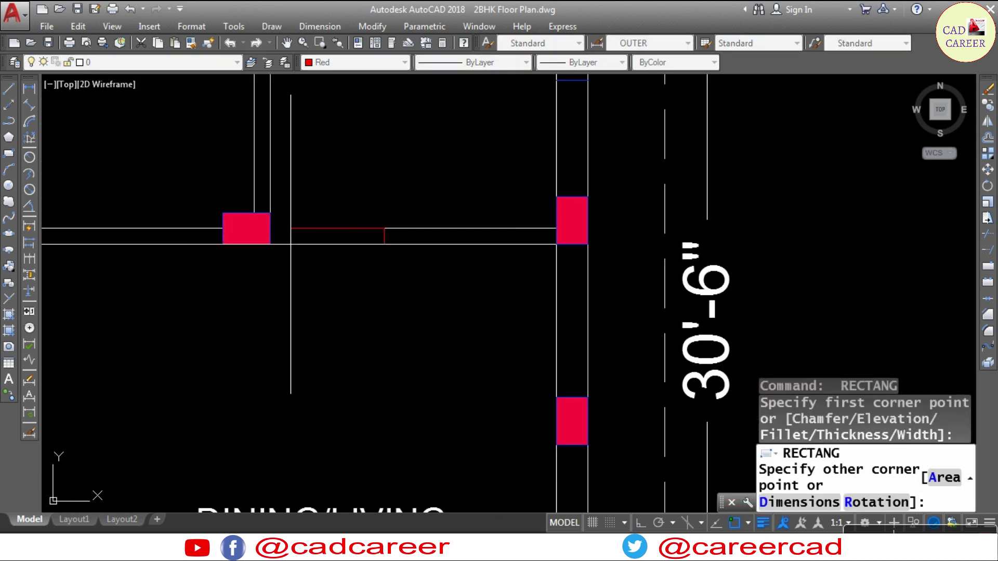
left_click(283, 244)
scroll(283, 243, "down", 3)
scroll(394, 178, "down", 2)
scroll(238, 338, "up", 6)
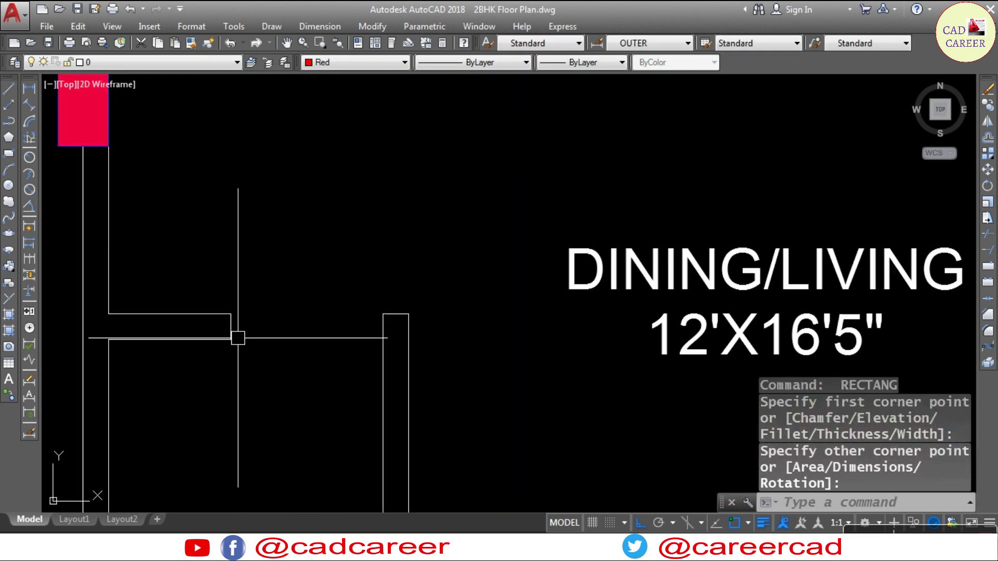
scroll(381, 312, "down", 2)
scroll(381, 312, "down", 2)
scroll(423, 281, "down", 2)
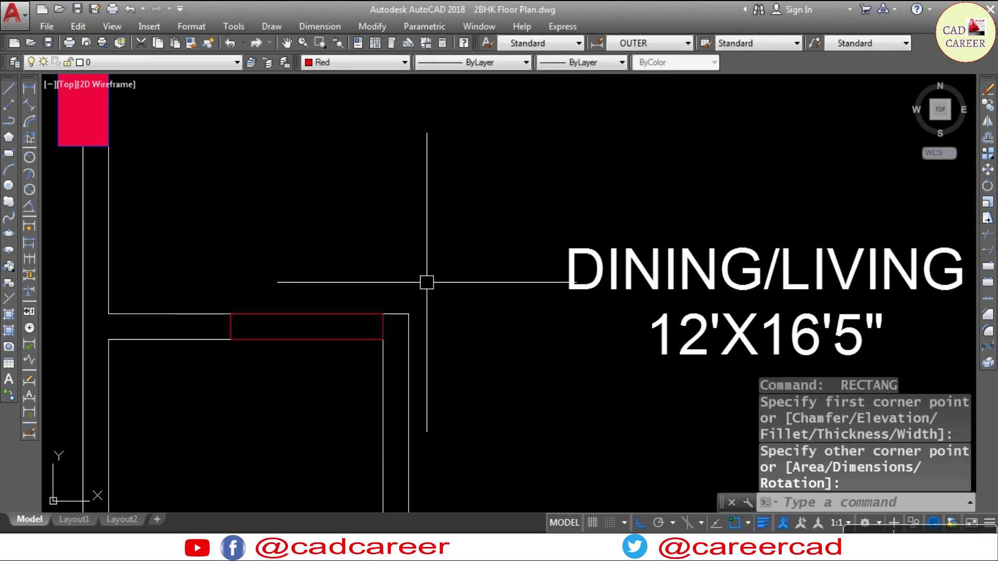
scroll(414, 250, "down", 3)
scroll(415, 250, "up", 3)
scroll(435, 241, "up", 3)
- Draw rectangles over the remaining door openings, including the left-wall opening by the staircase
key("Return")
left_click(351, 235)
left_click(484, 221)
scroll(348, 285, "down", 1)
scroll(348, 285, "down", 3)
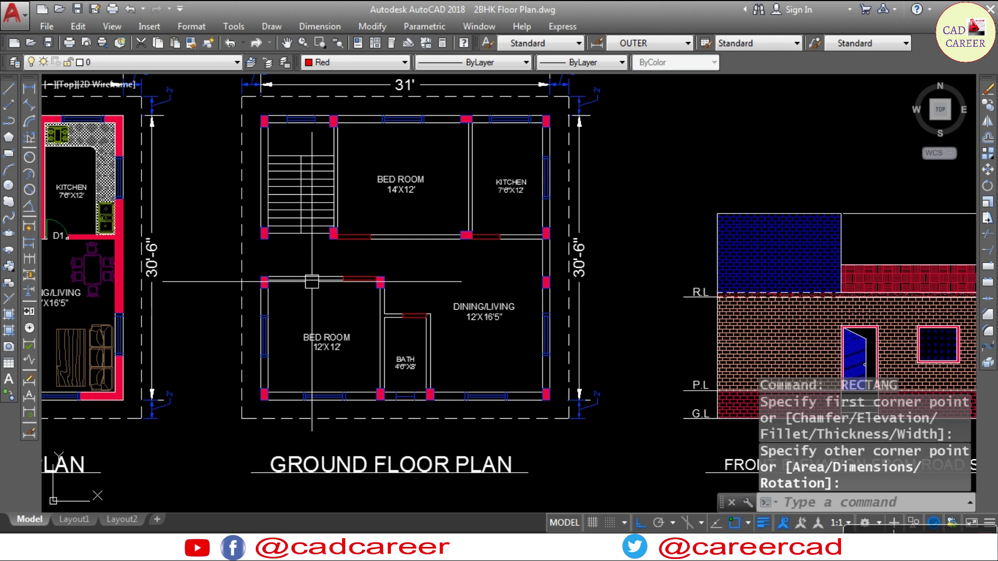
scroll(270, 249, "up", 5)
key("Return")
left_click(248, 119)
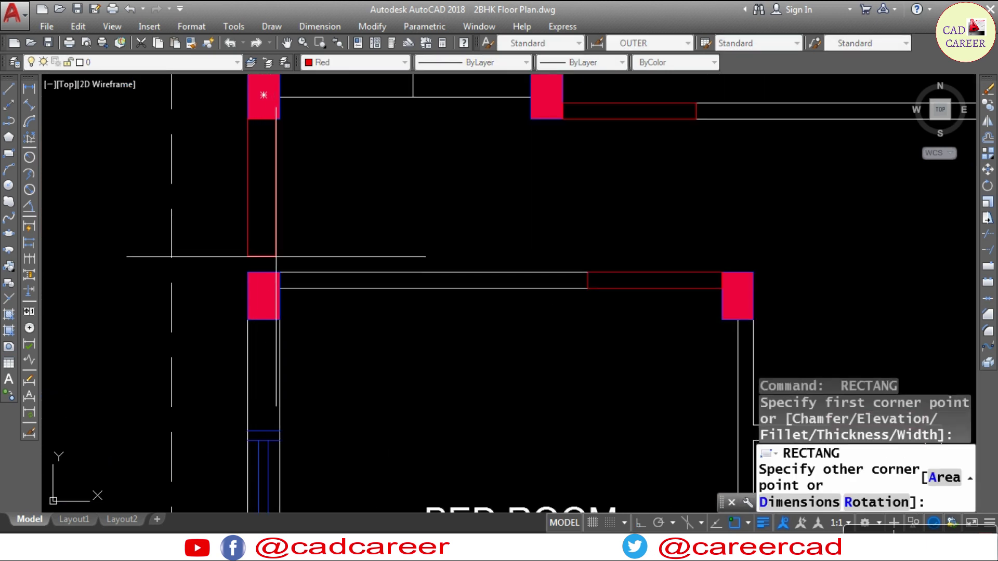
key("Escape")
scroll(353, 269, "down", 5)
middle_click_drag(395, 269, 353, 269)
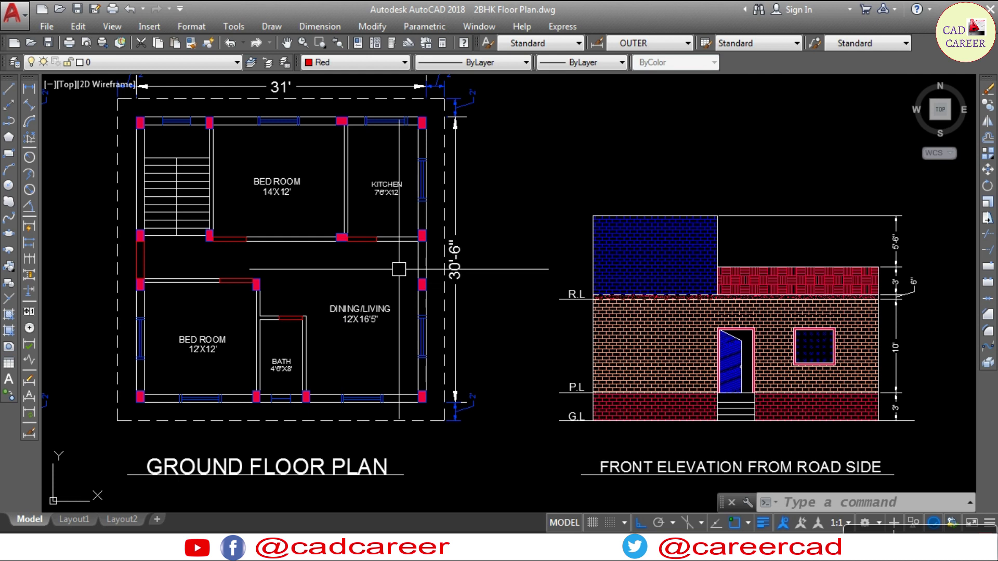
- Use AREA in Add-area Object mode to total the five door-opening rectangles: 1230 sq in
type("area")
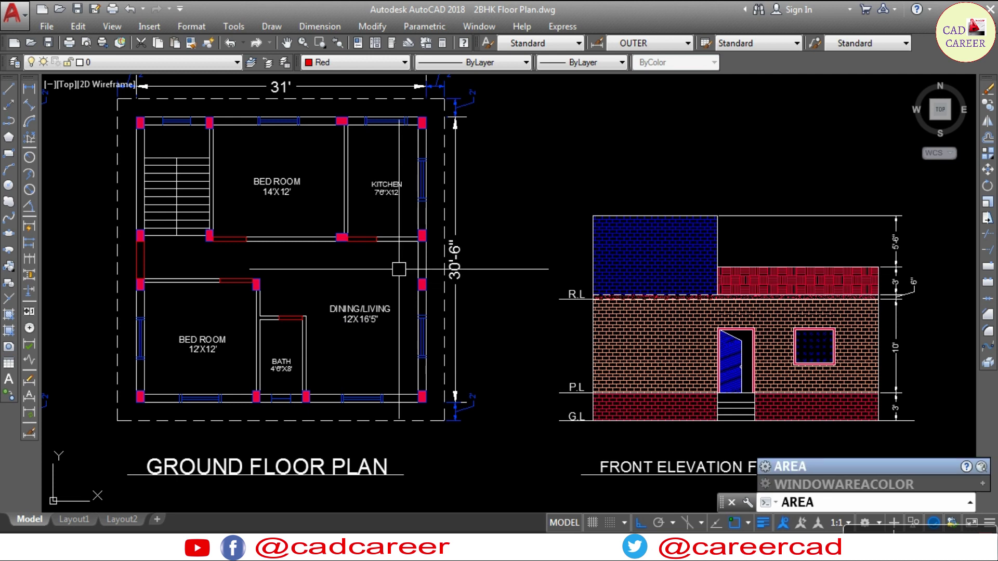
key("Return")
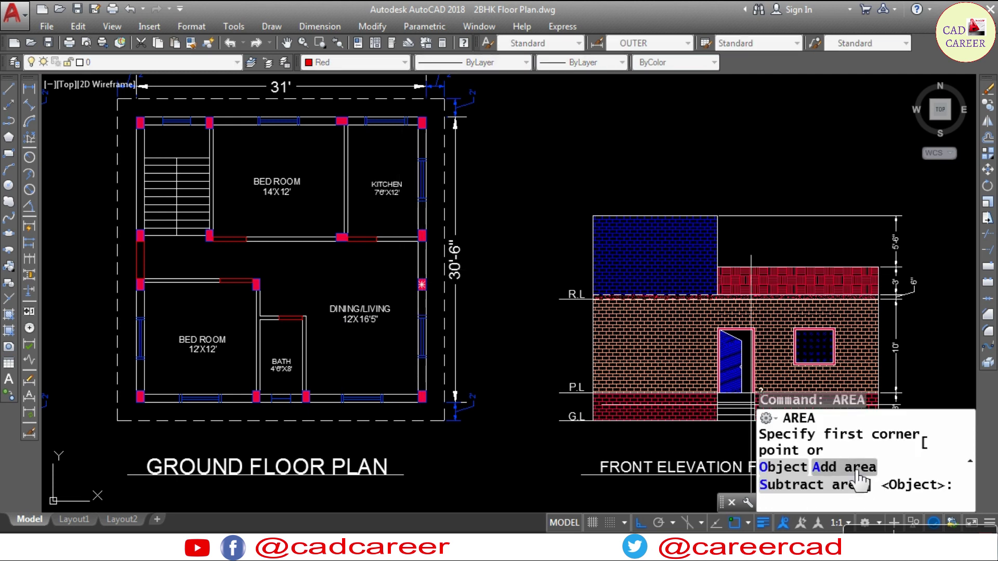
left_click(837, 468)
left_click(782, 503)
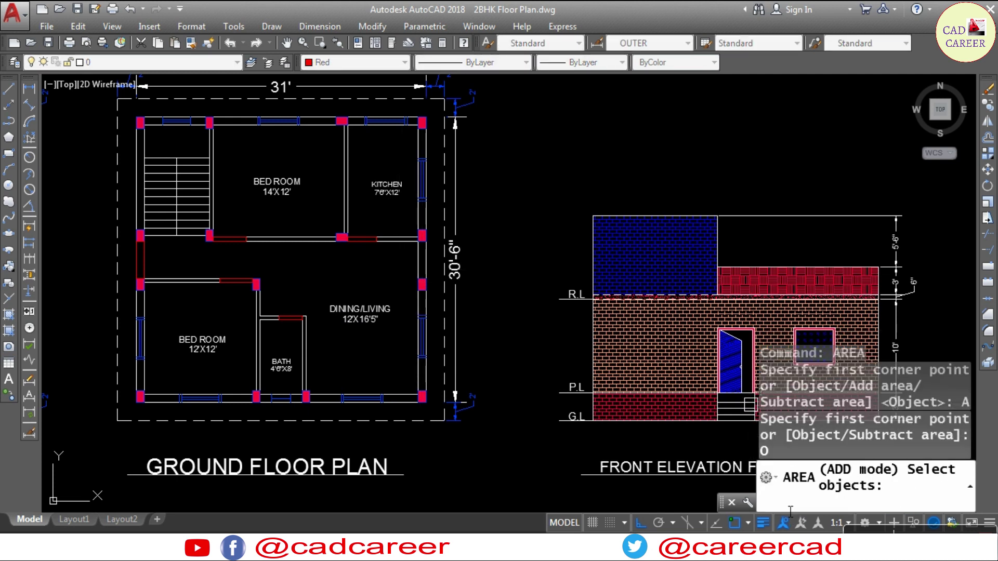
scroll(142, 257, "up", 2)
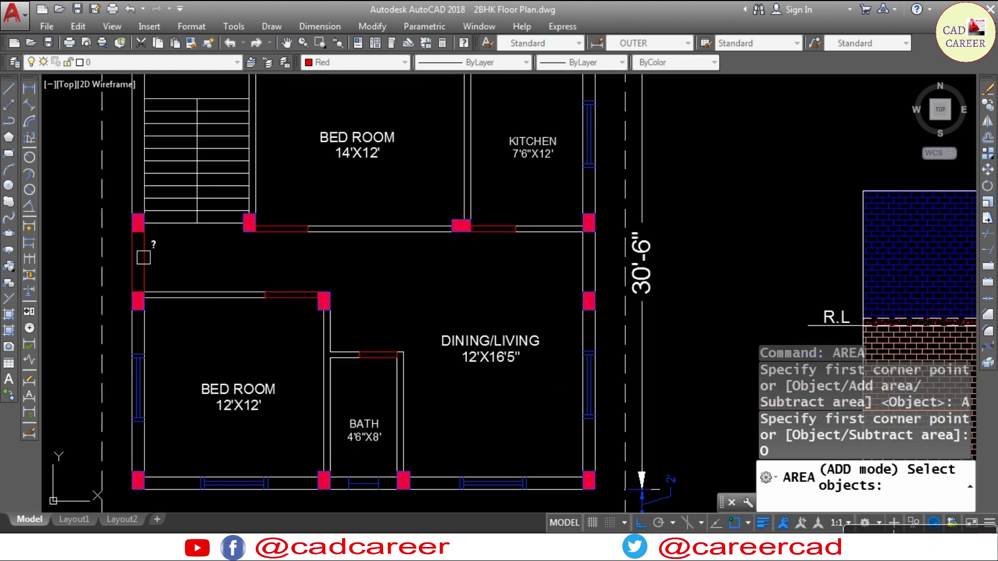
left_click(140, 255)
left_click(285, 229)
left_click(486, 229)
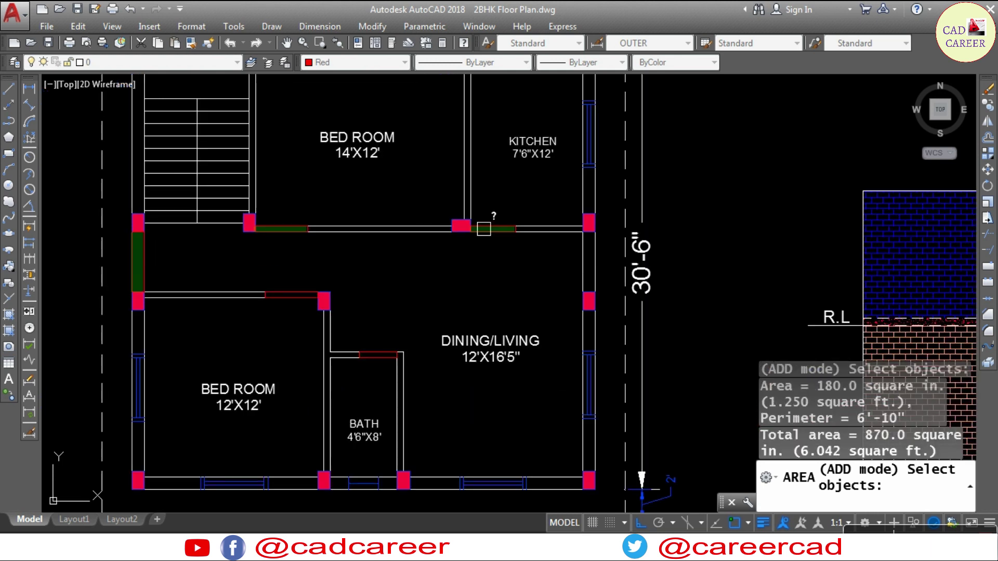
left_click(388, 352)
left_click(294, 294)
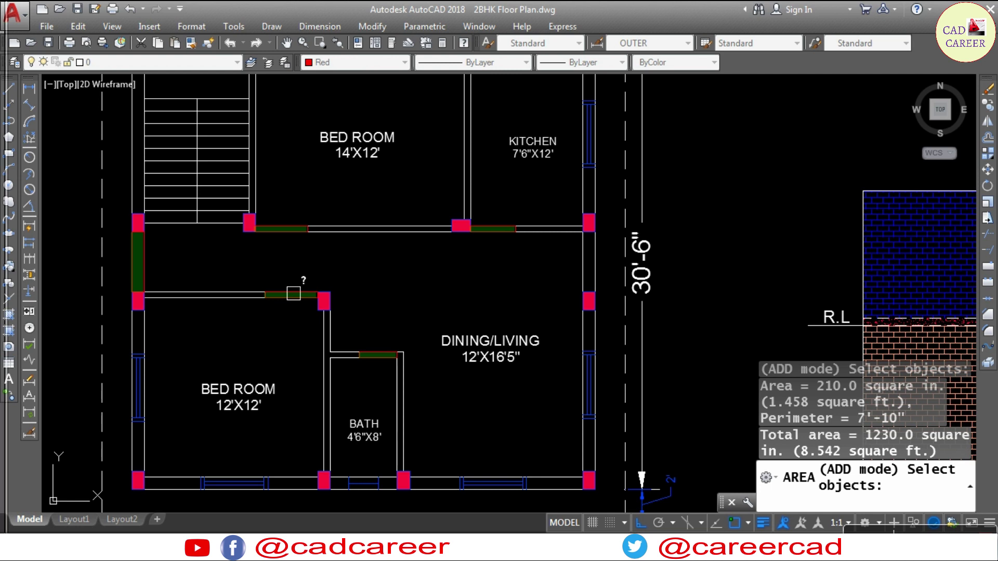
- Note the door volume 59.79 cft and door-and-window total 174.79 cft in Bricks.txt
type("otal ")
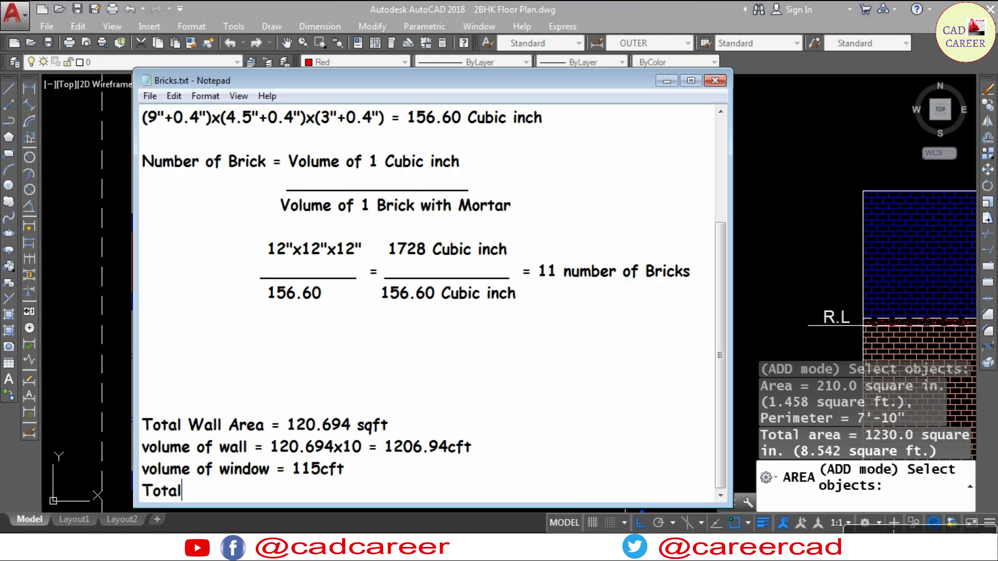
type("volume ")
type("of door = ")
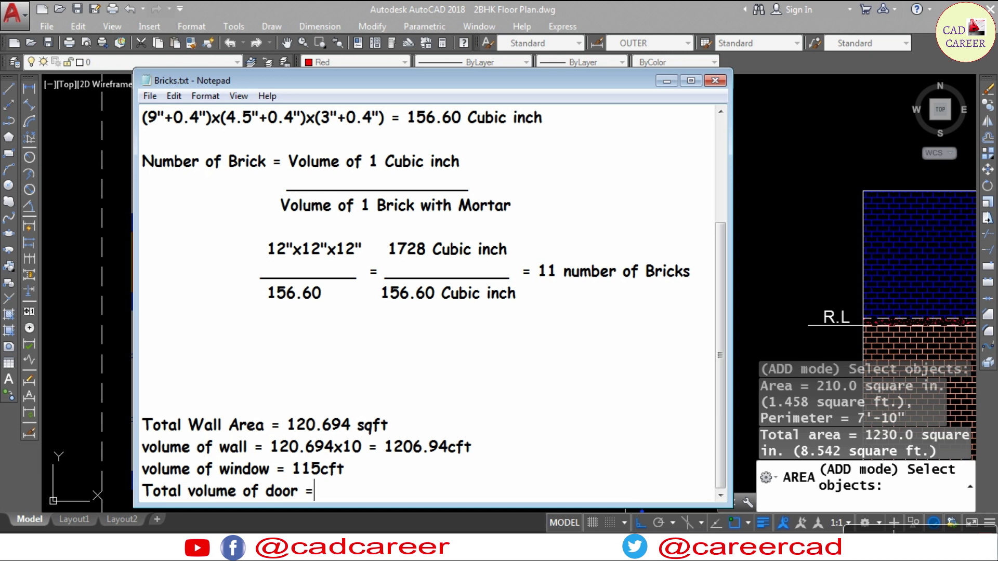
type("59.79 cft")
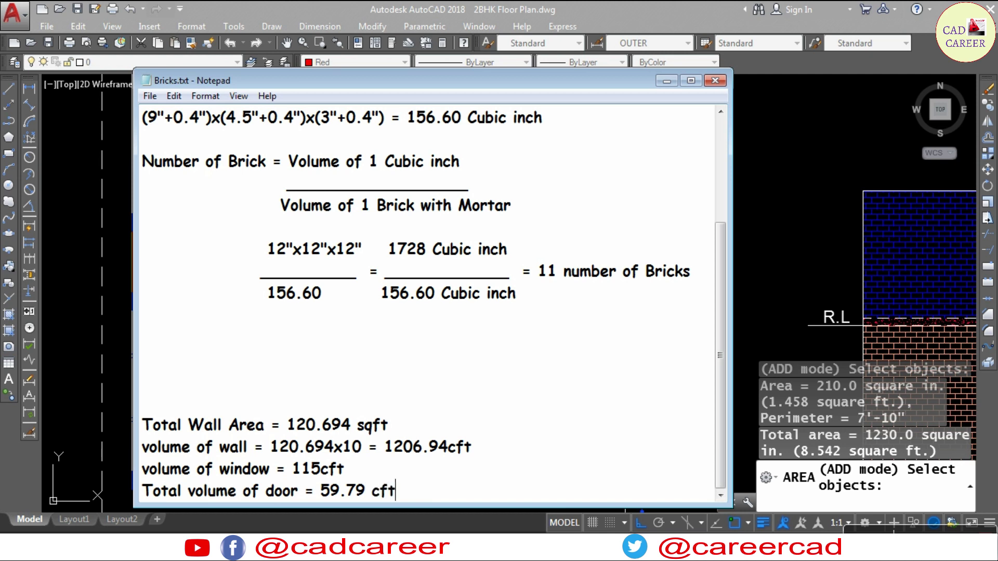
key("Return")
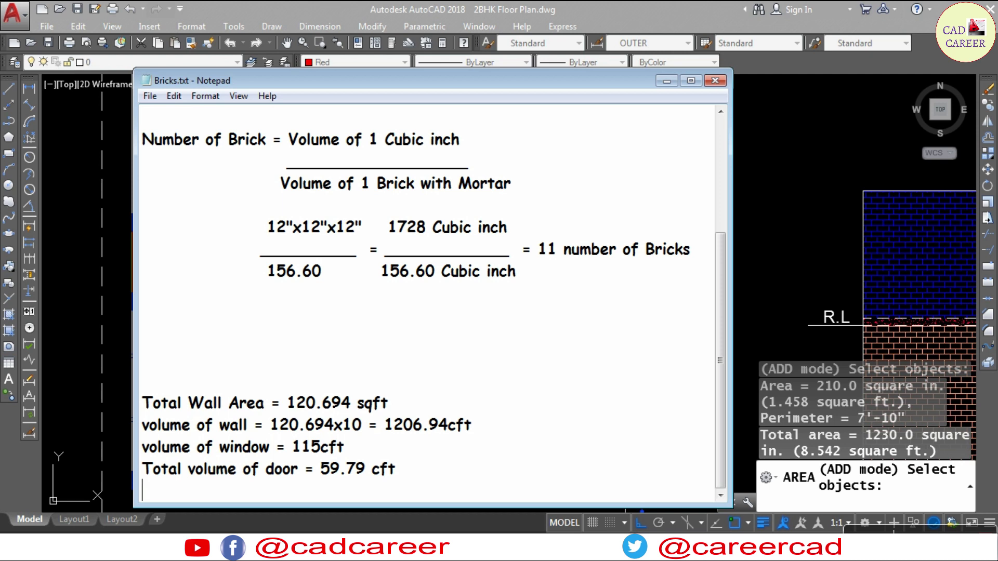
type("Total volume ")
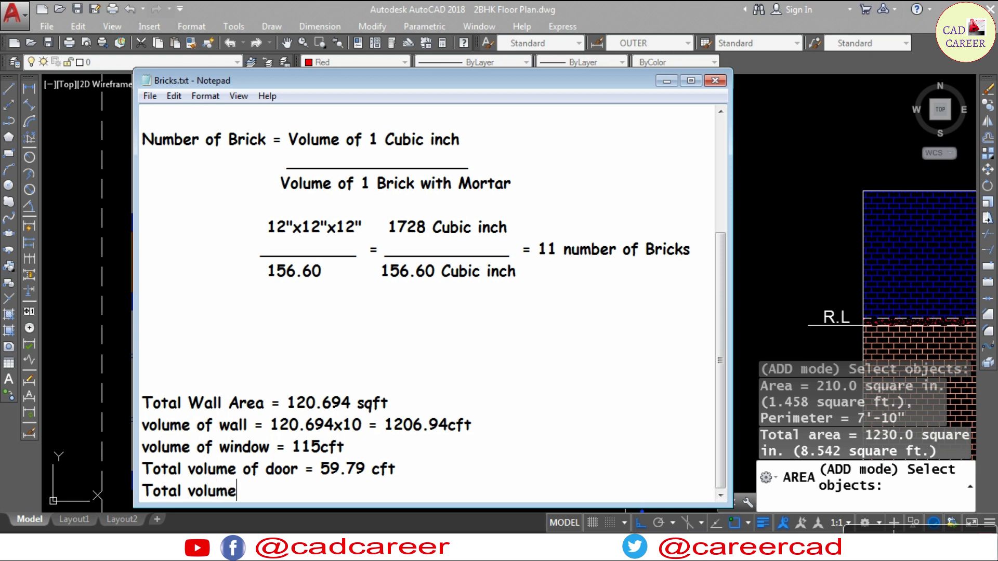
type("of door & ")
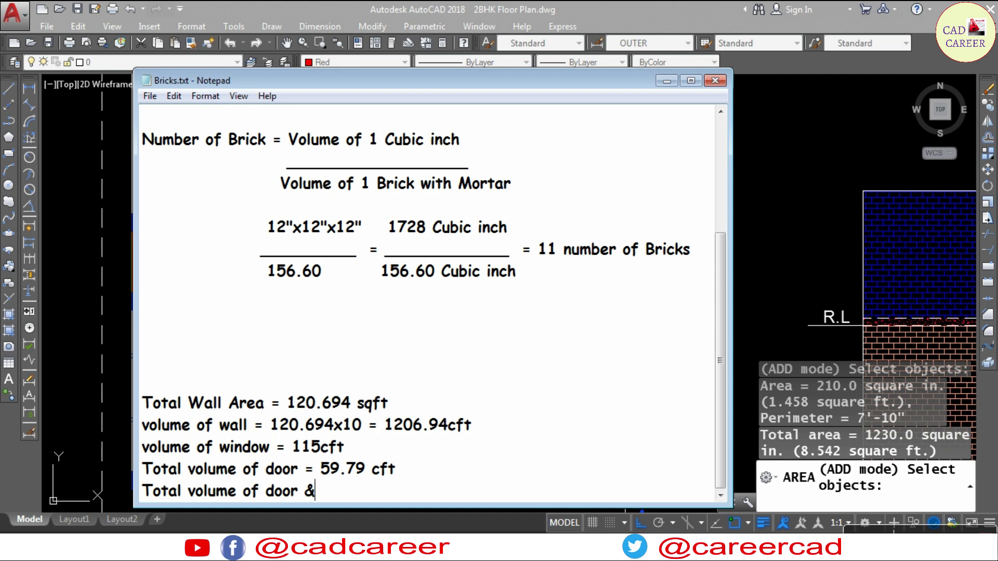
type("window")
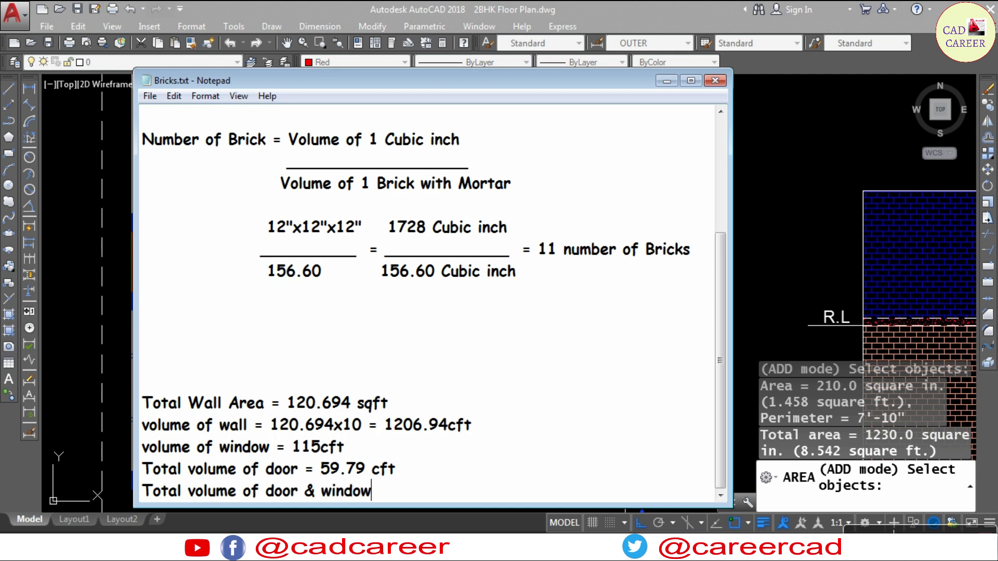
type(" = 174.")
type("79 cft")
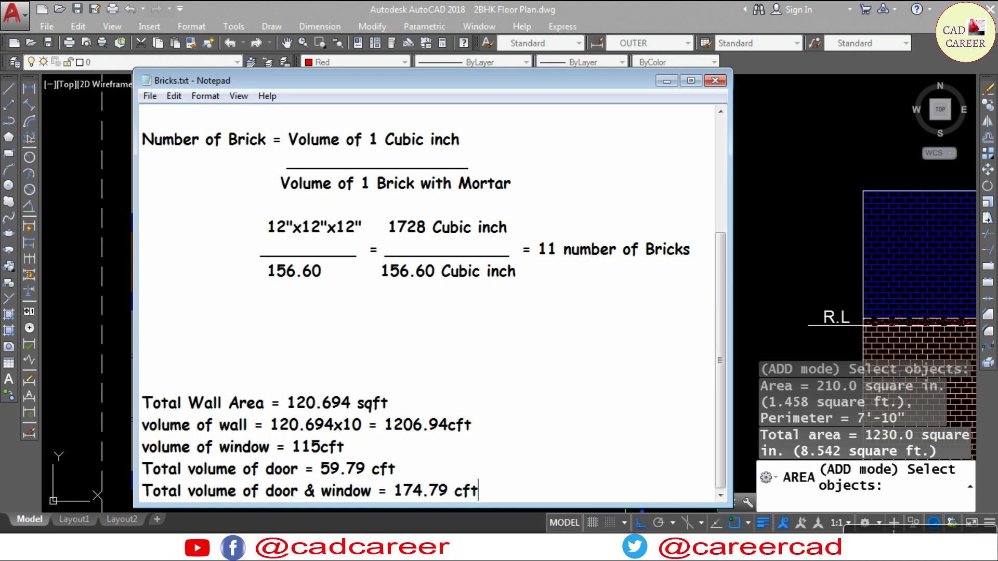
key("Return")
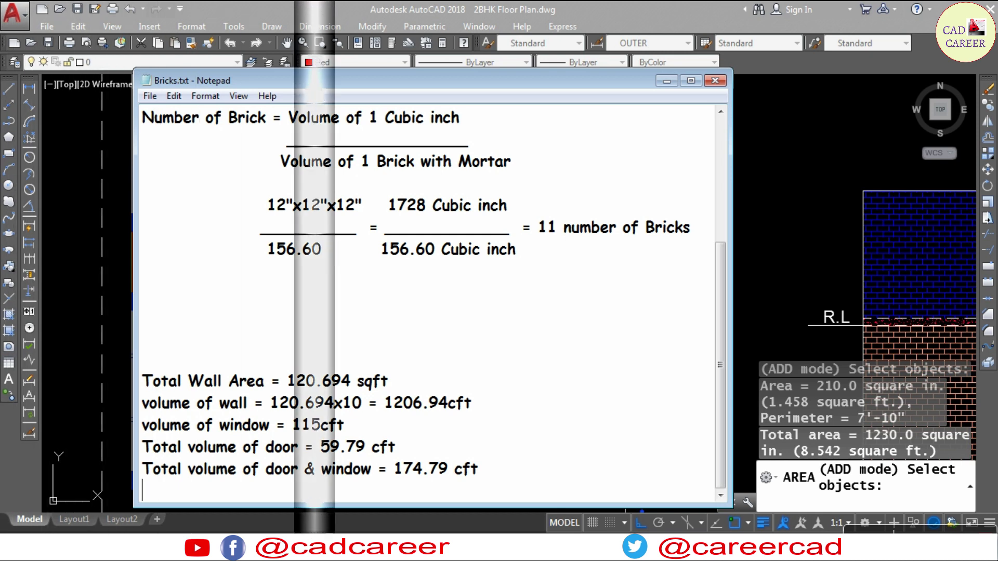
- Record wall volume without openings 1032.15 cft and brick count 1032.15x11 = 11353
type("Total wall volume without opening = 1032.15 cft")
key("Return")
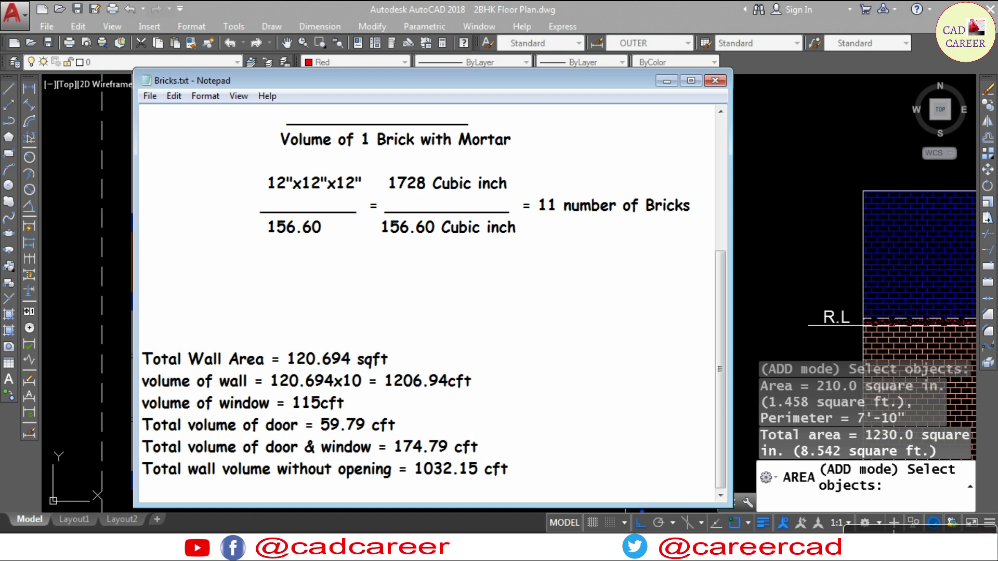
type("Total number of Bricks = 1032")
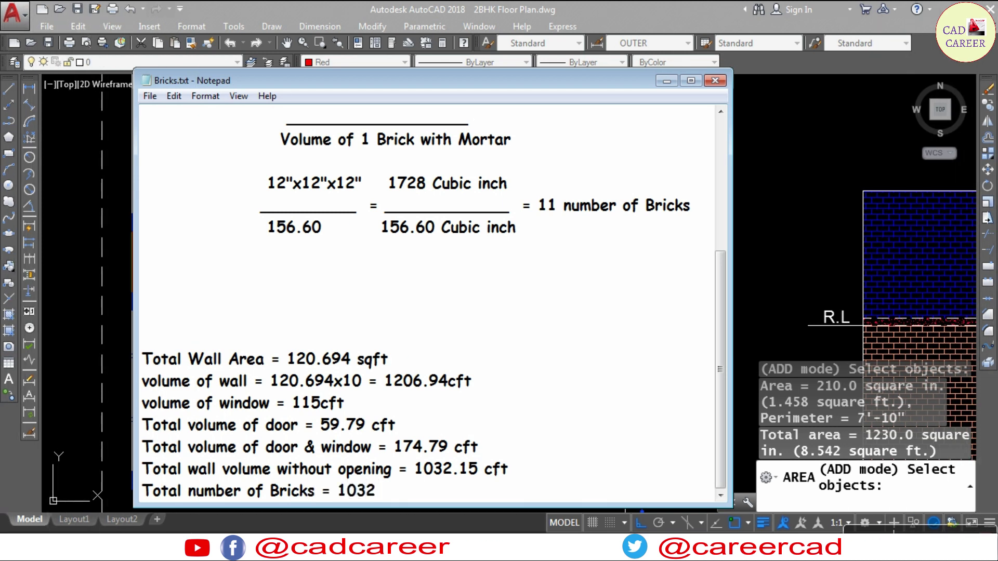
type(".15x")
type("11")
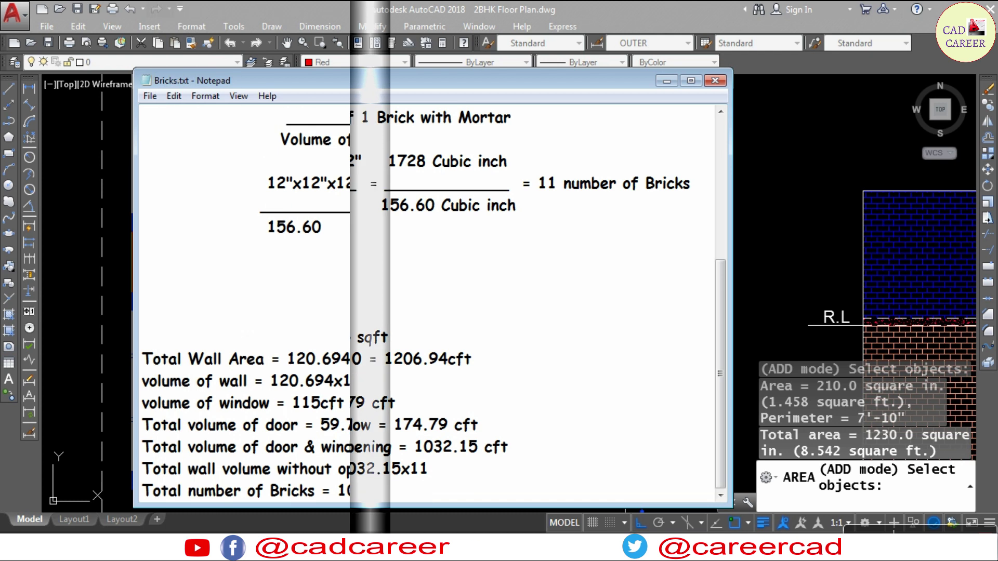
type(" =")
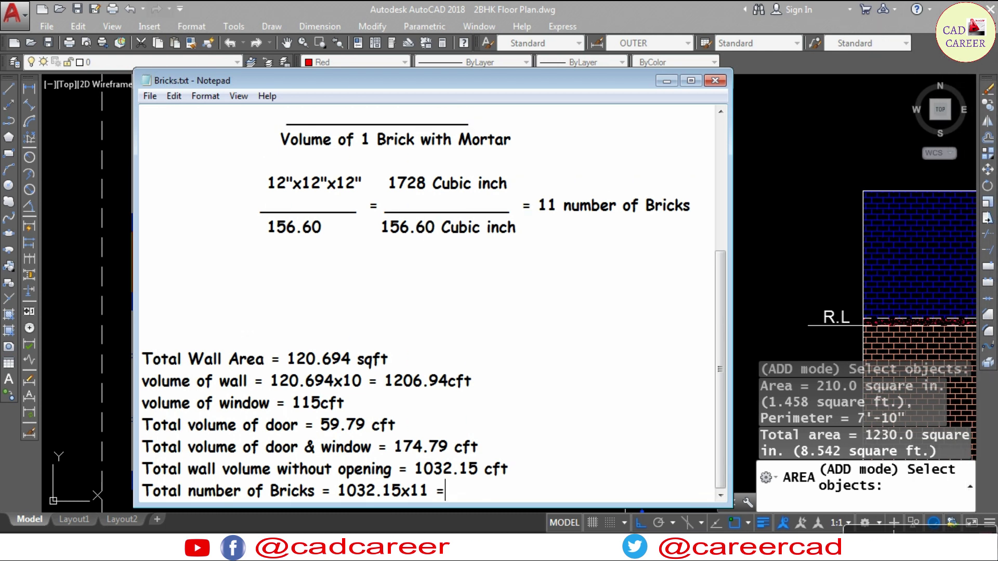
type(" 11353")
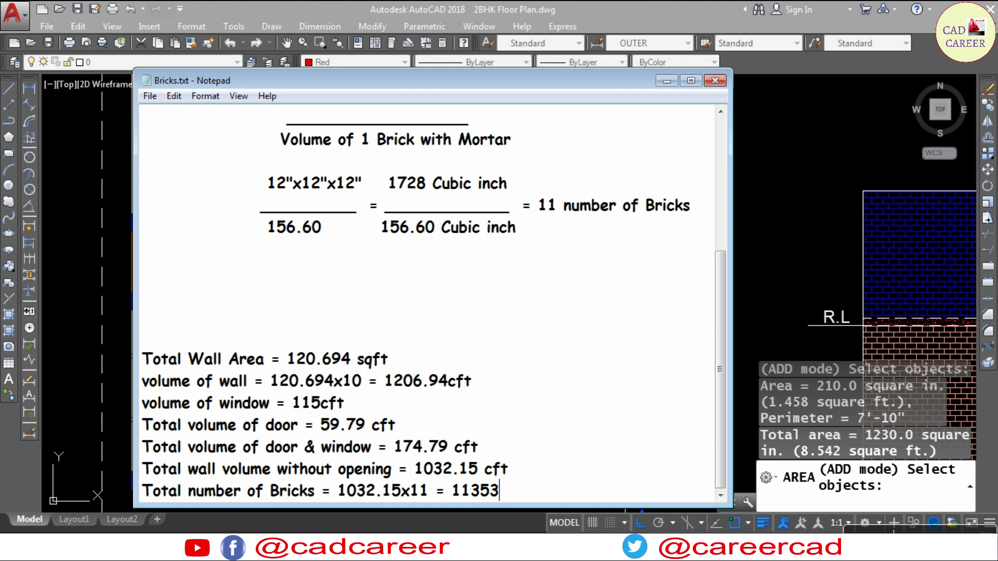